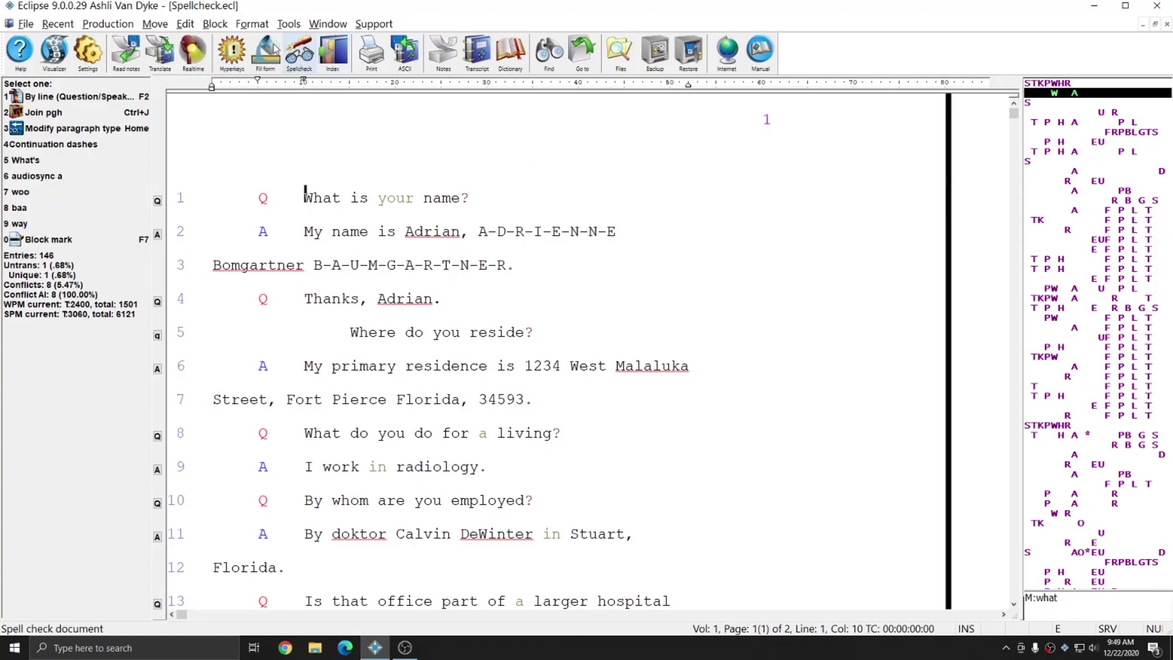
# Step: Start a spelling check of the transcript and arrange the spell check windows clear of the flagged text
pyautogui.click(112, 30)
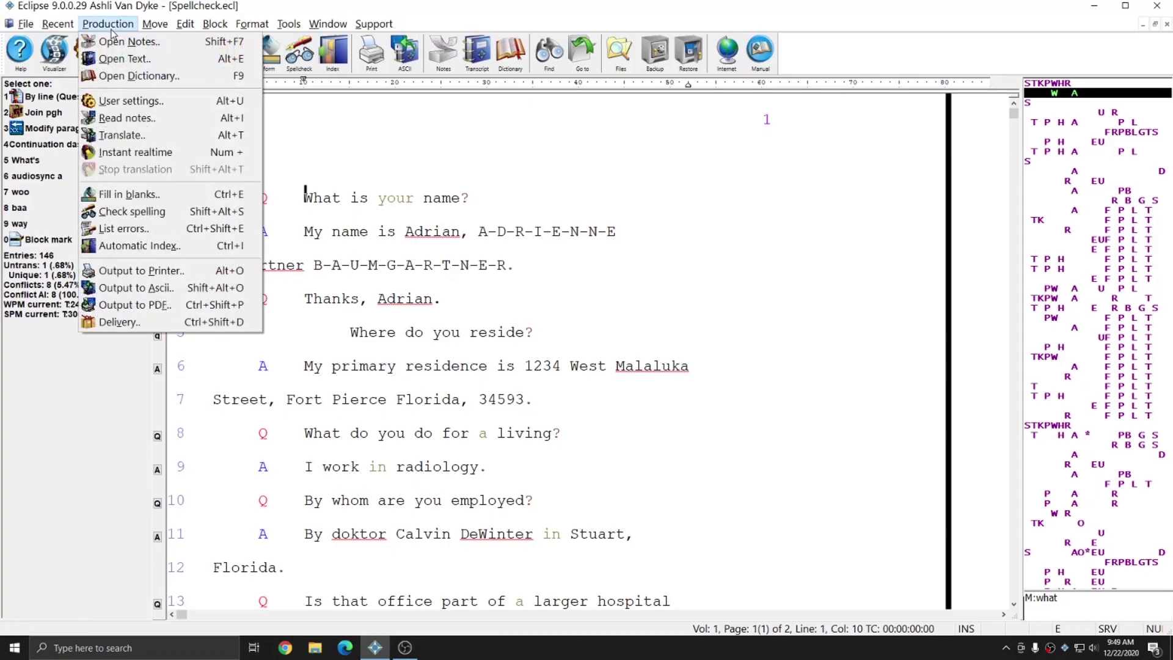
pyautogui.click(152, 215)
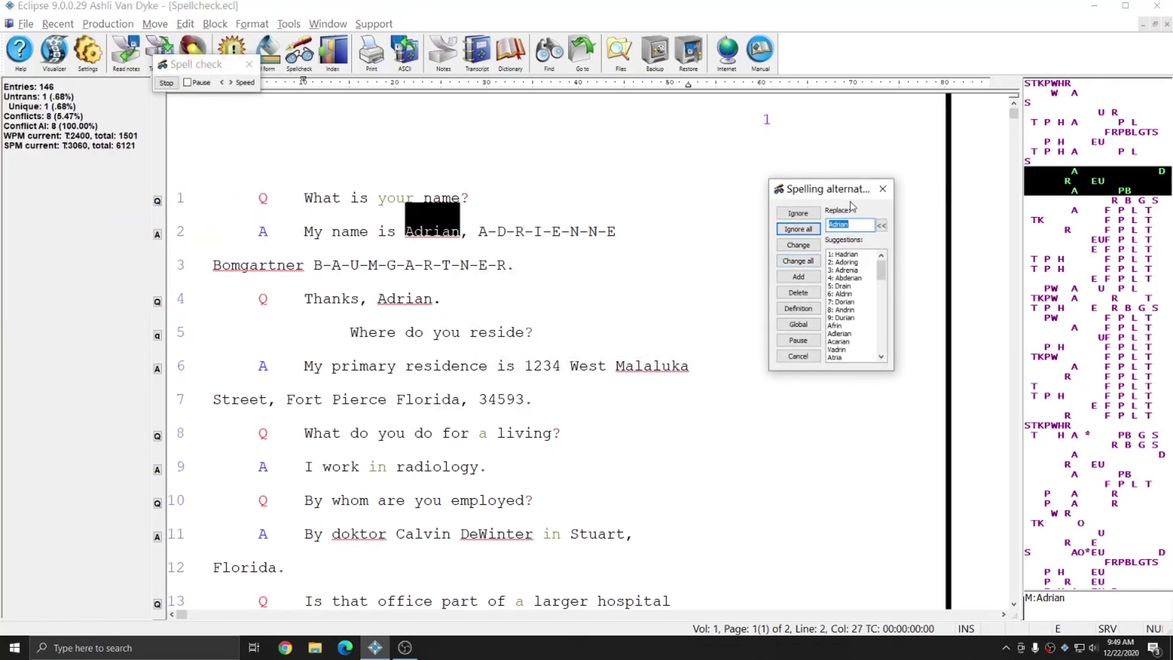
pyautogui.moveTo(845, 193); pyautogui.dragTo(752, 175)
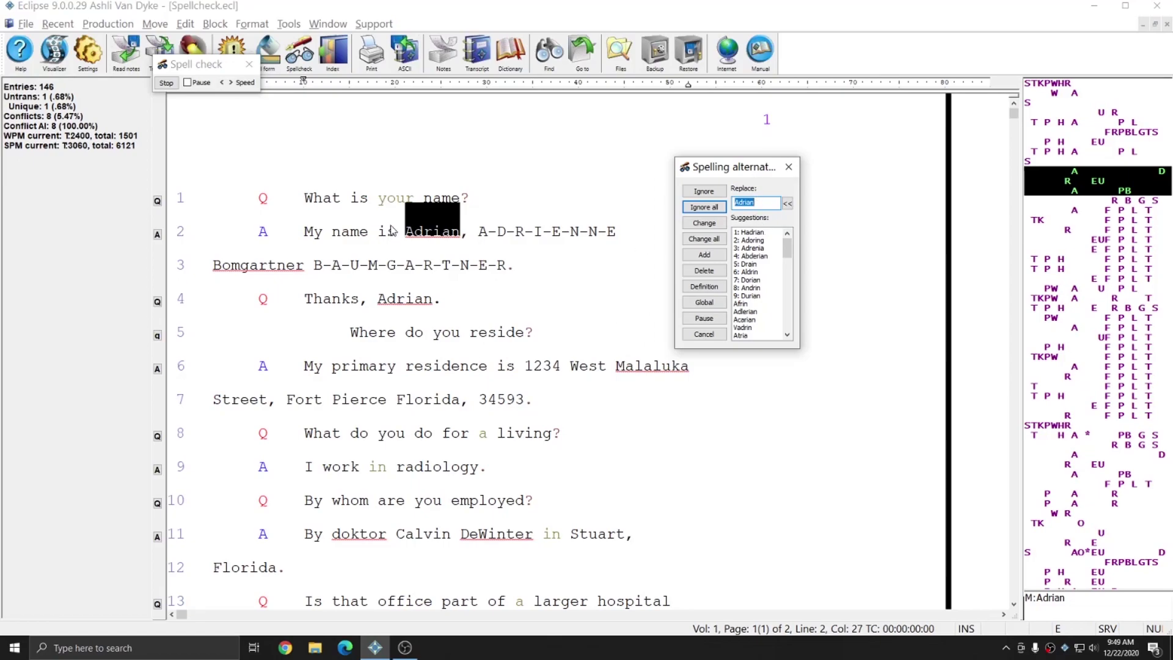
pyautogui.moveTo(205, 67); pyautogui.dragTo(603, 140)
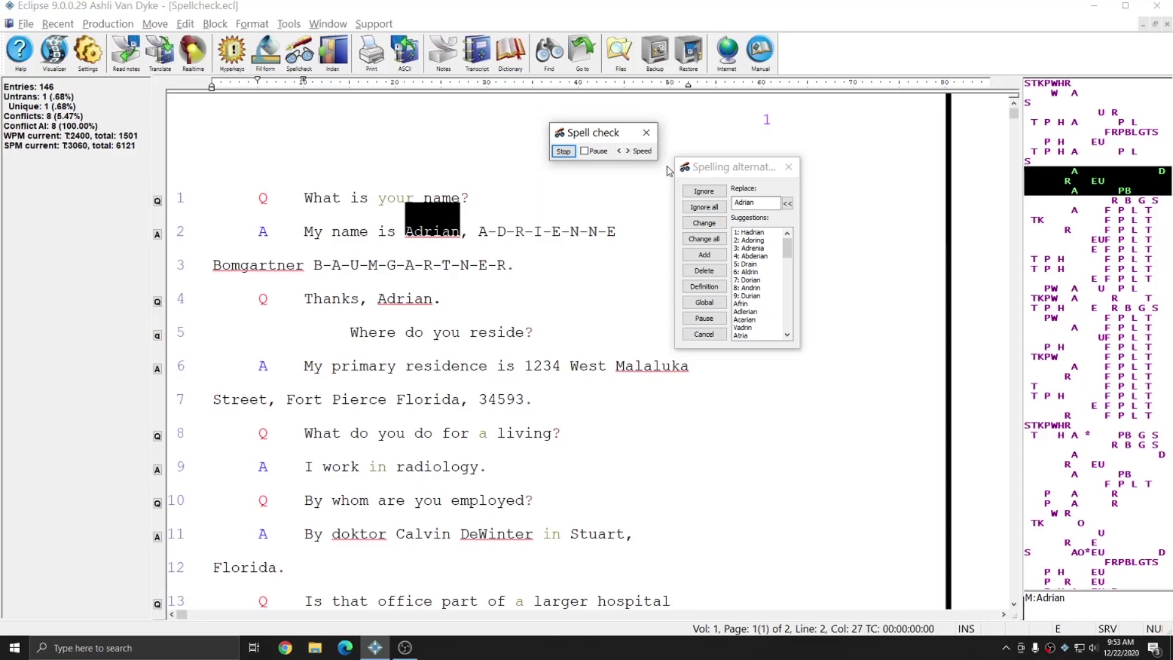
pyautogui.moveTo(695, 168); pyautogui.dragTo(705, 168)
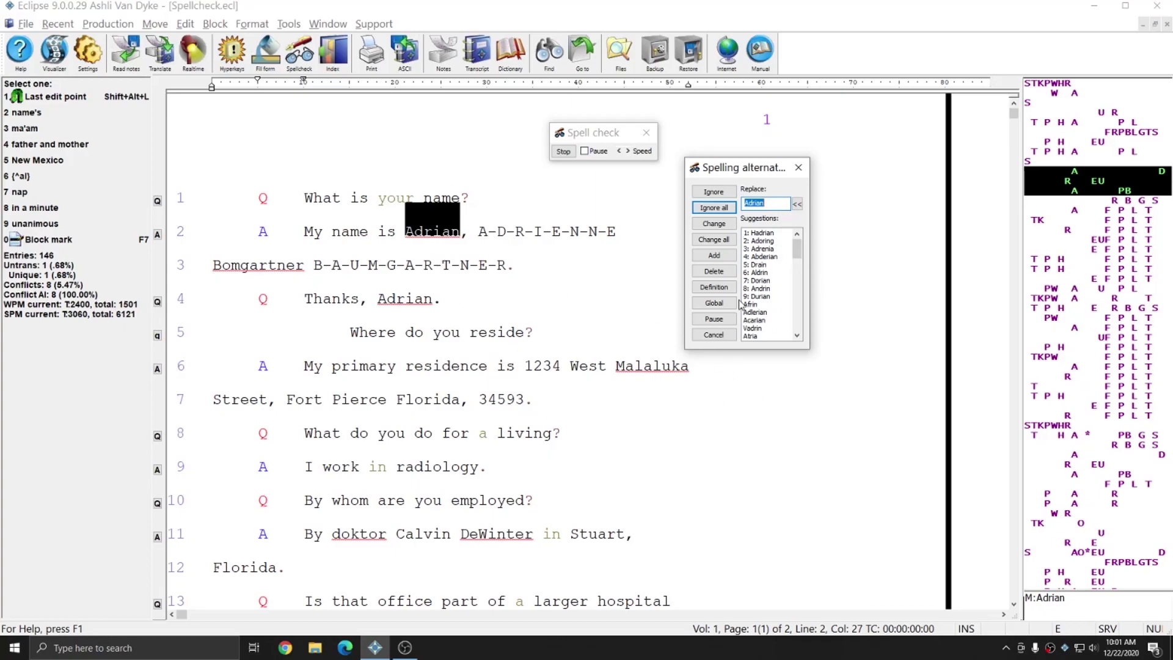
# Step: Pause the spell check, place the cursor at several spots on lines 2 to 4, and resume checking from "is" on line 2
pyautogui.click(714, 319)
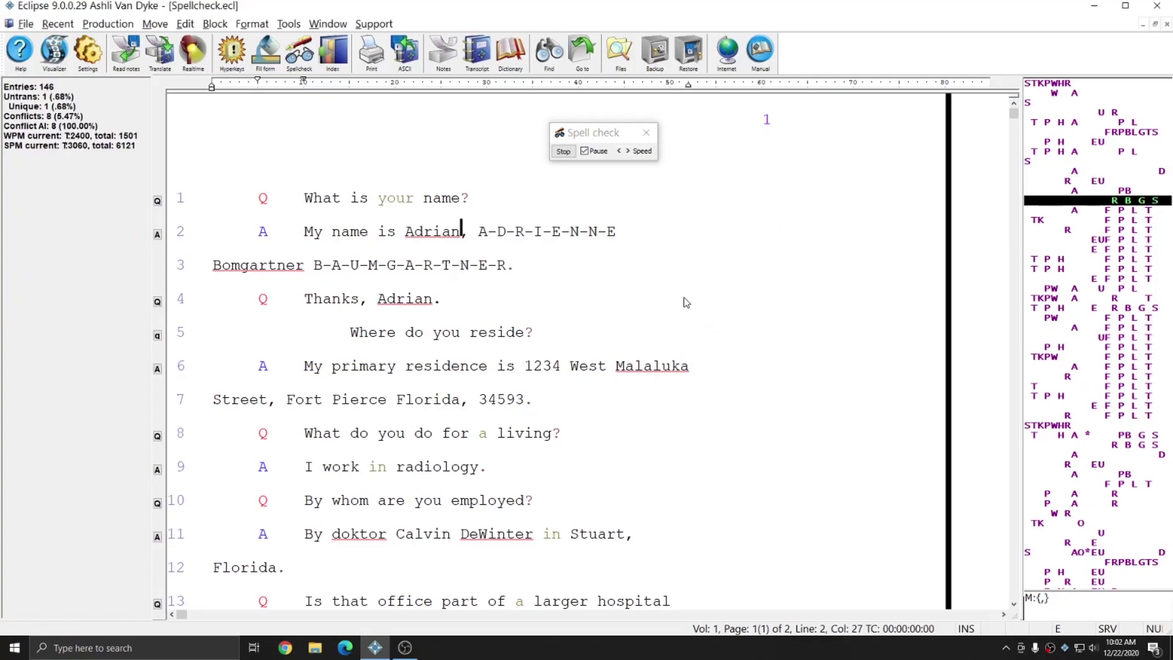
pyautogui.click(402, 303)
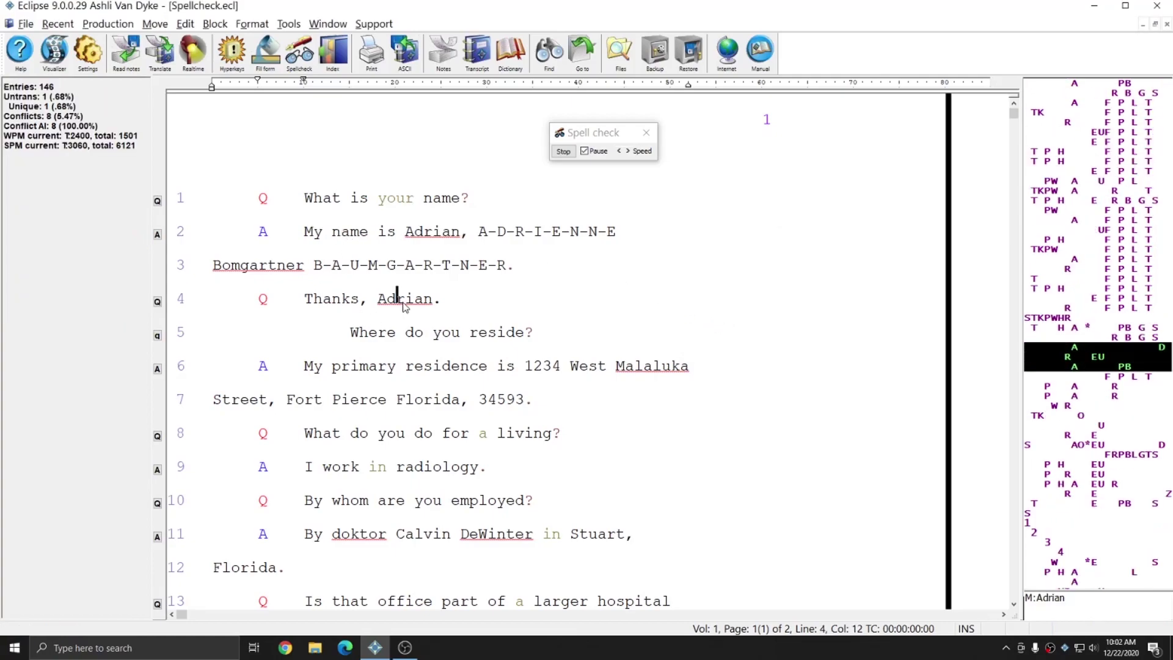
pyautogui.click(468, 298)
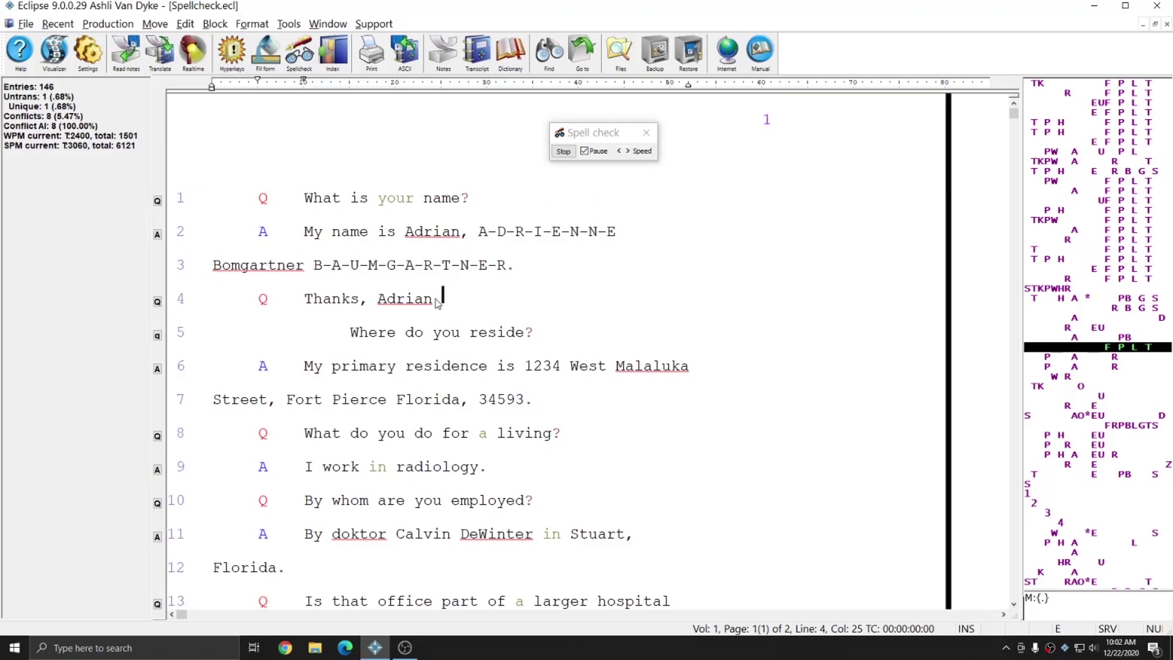
pyautogui.click(518, 252)
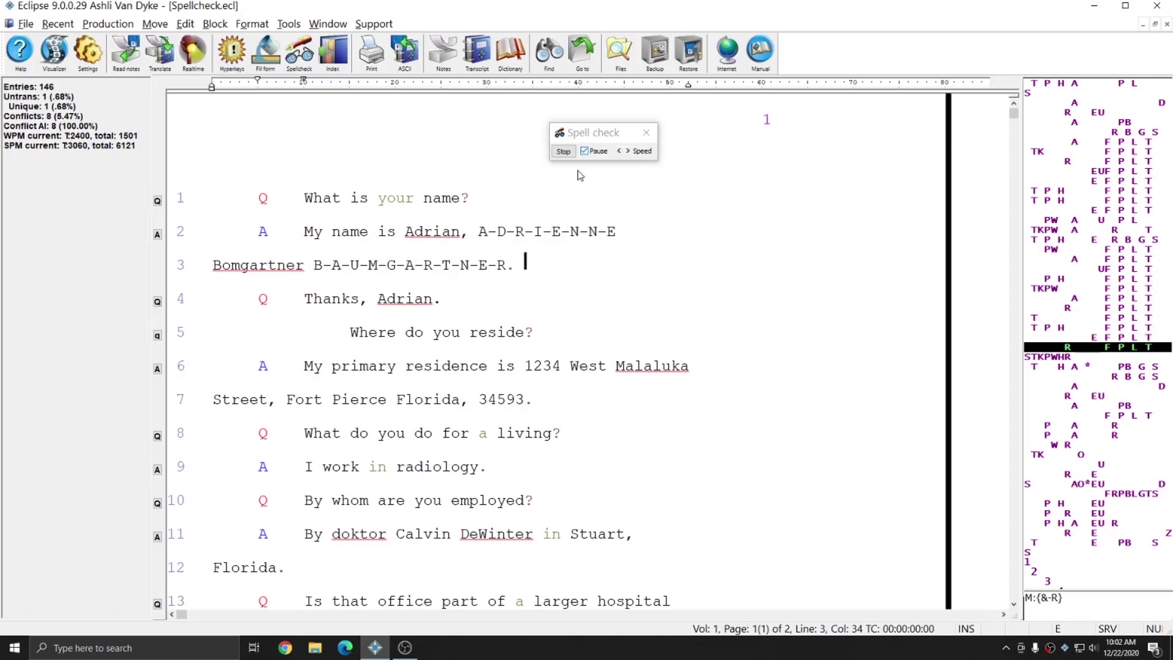
pyautogui.click(513, 267)
pyautogui.click(382, 232)
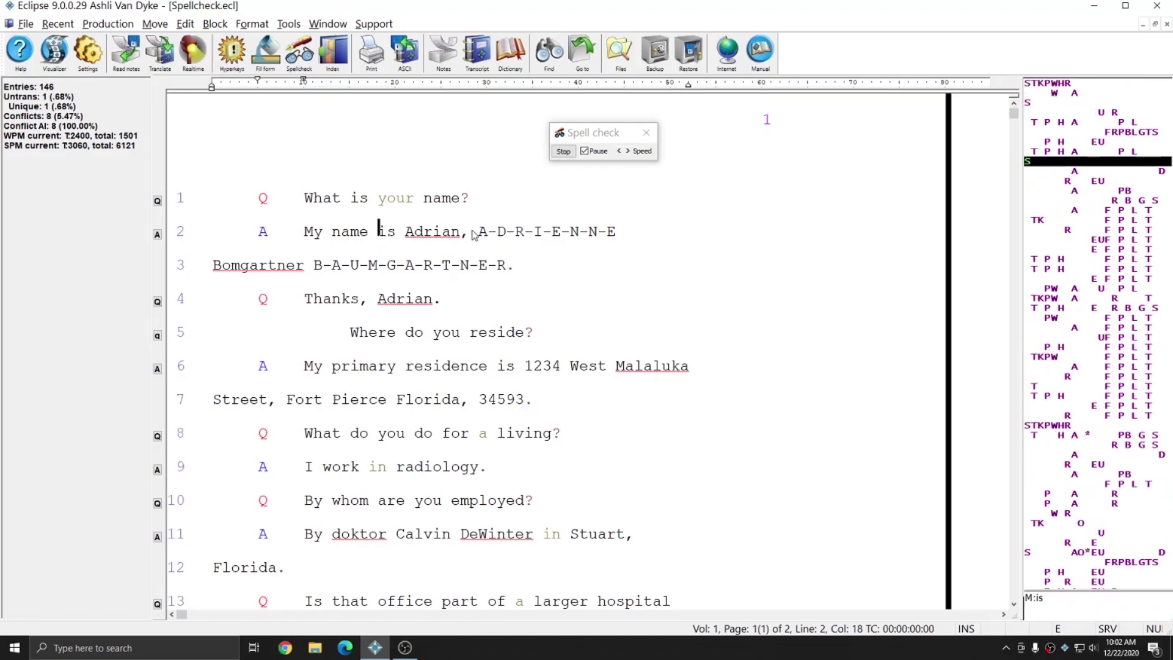
pyautogui.click(585, 151)
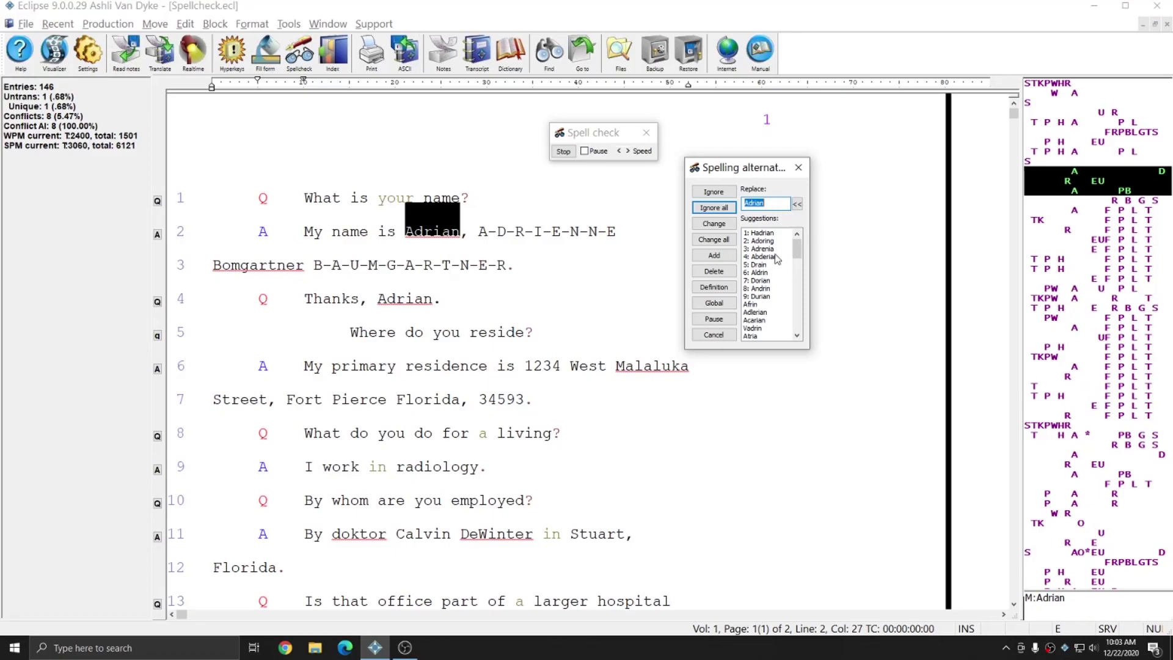
# Step: Review the suggestions and replace every occurrence of the witness's flagged first name with the spelling given on line 2
pyautogui.scroll(-10, 777, 259)
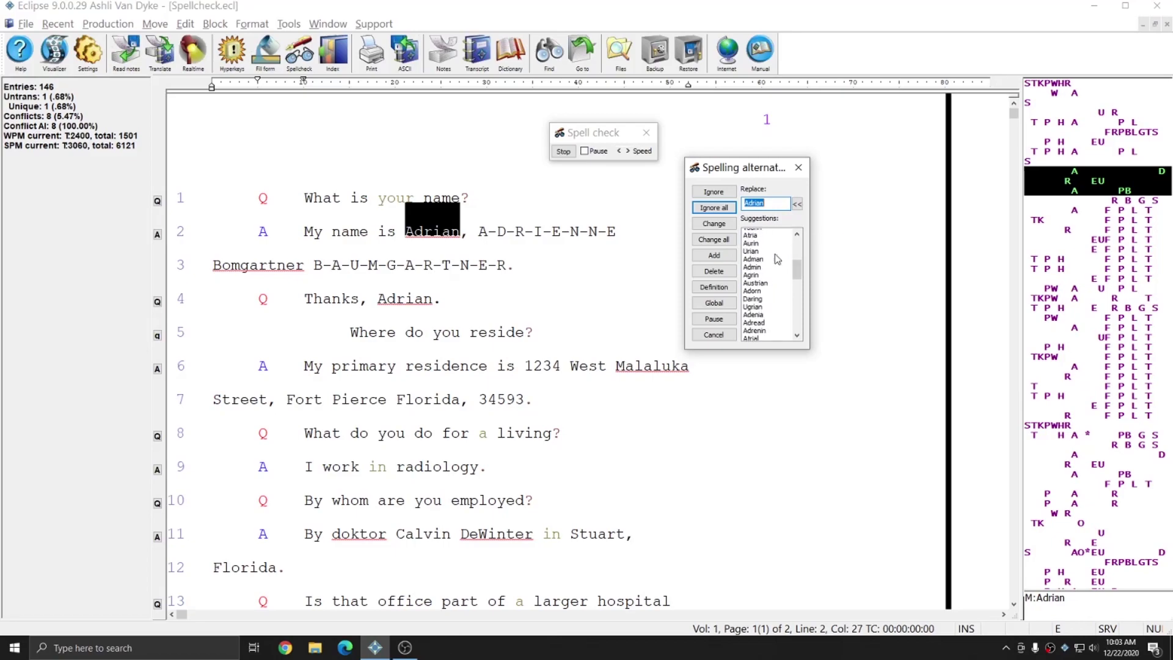
pyautogui.scroll(10, 777, 259)
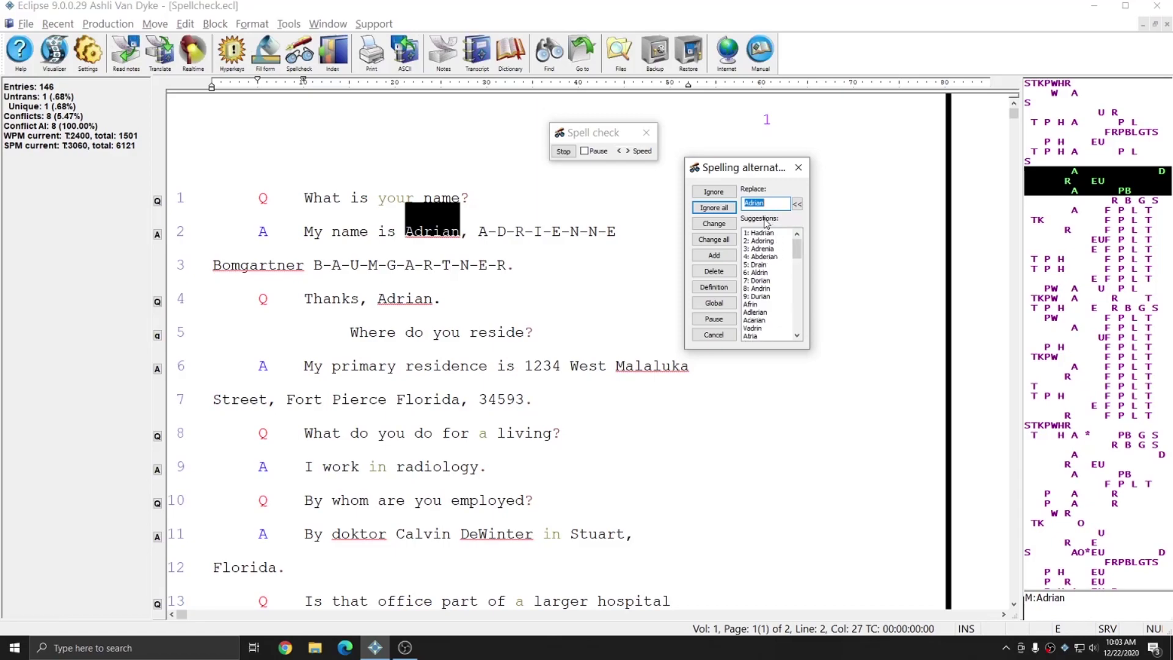
pyautogui.write('Adri')
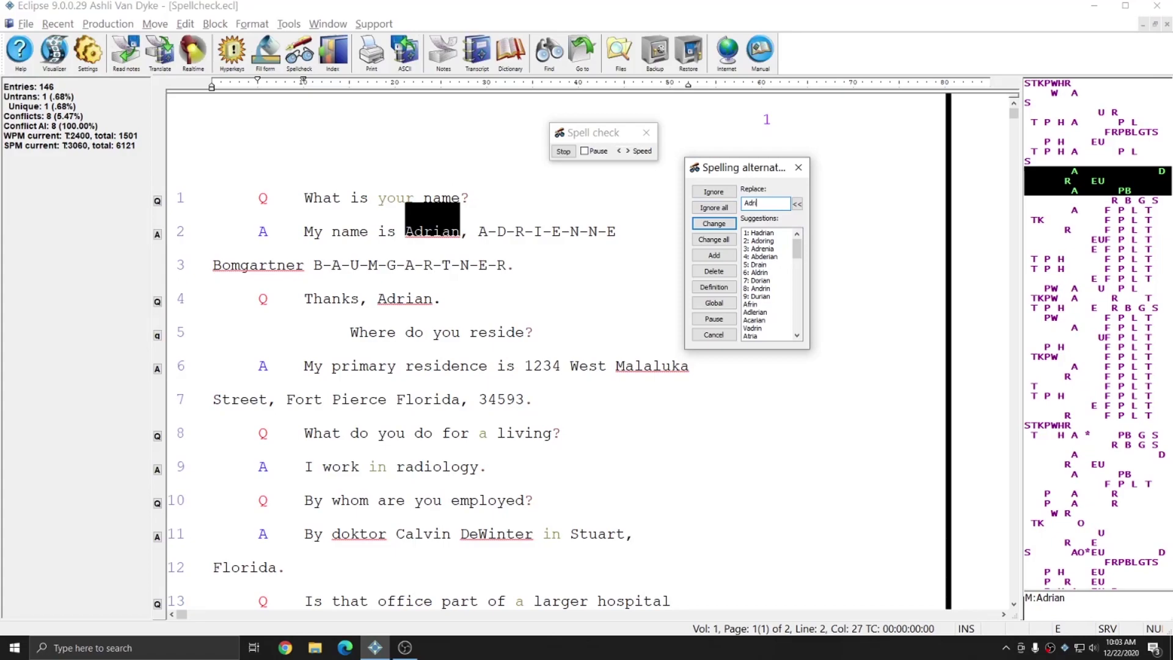
pyautogui.write('enne')
pyautogui.click(724, 240)
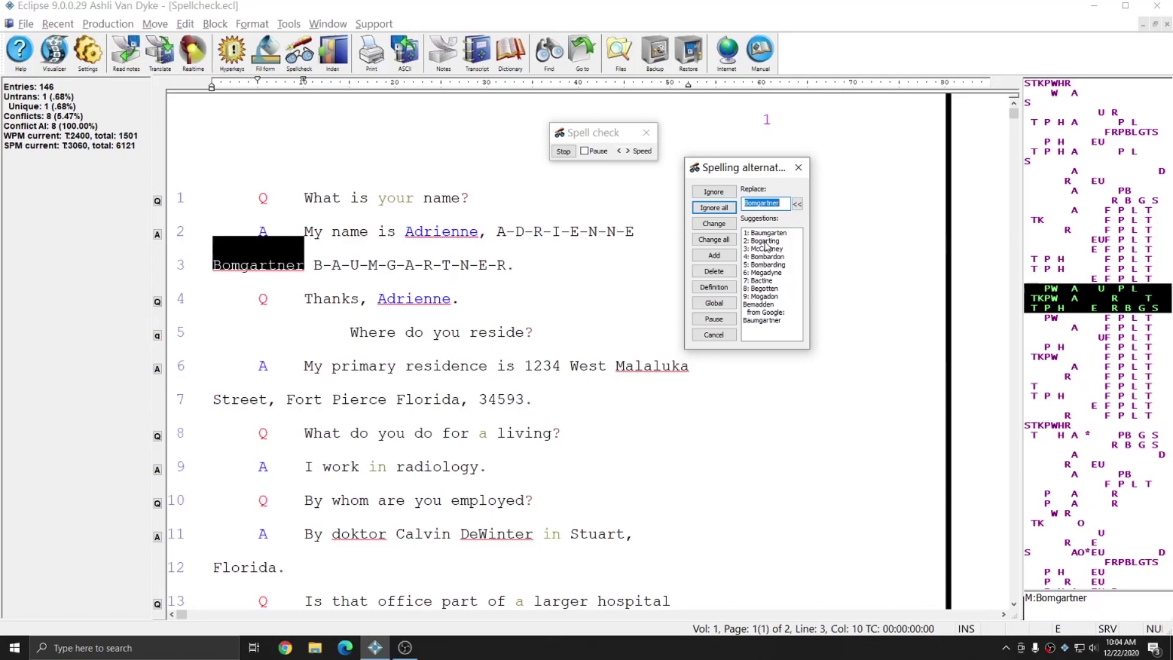
# Step: Replace every occurrence of the witness's flagged surname with the Google suggestion, and ignore all instances of the corrected first name
pyautogui.click(759, 321)
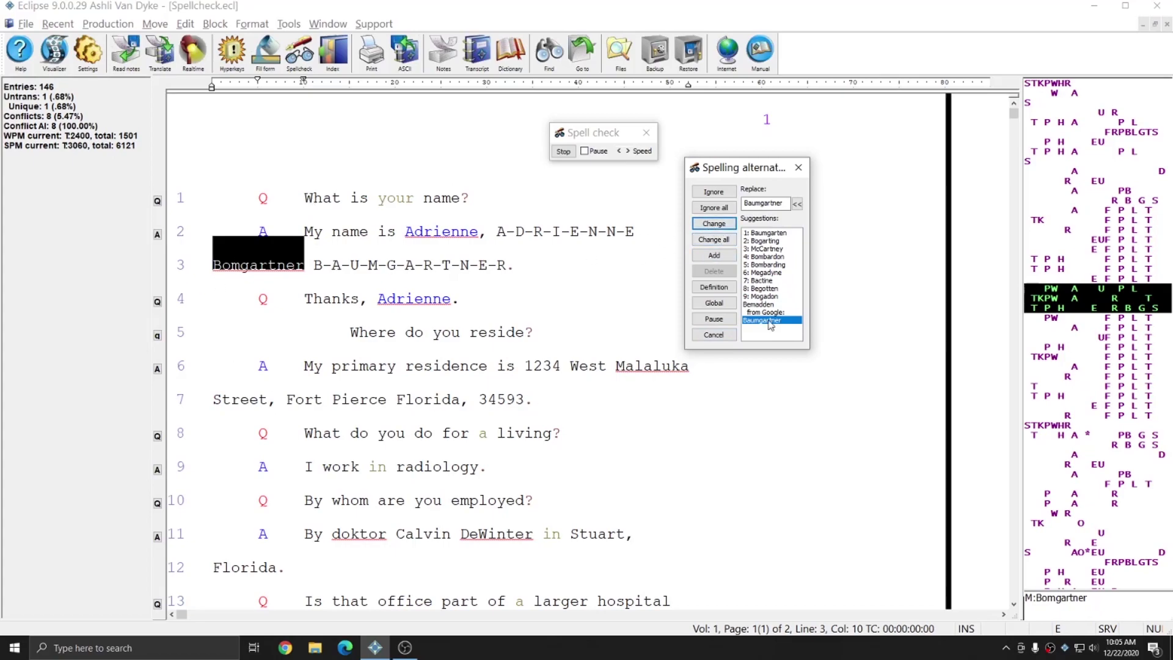
pyautogui.click(724, 245)
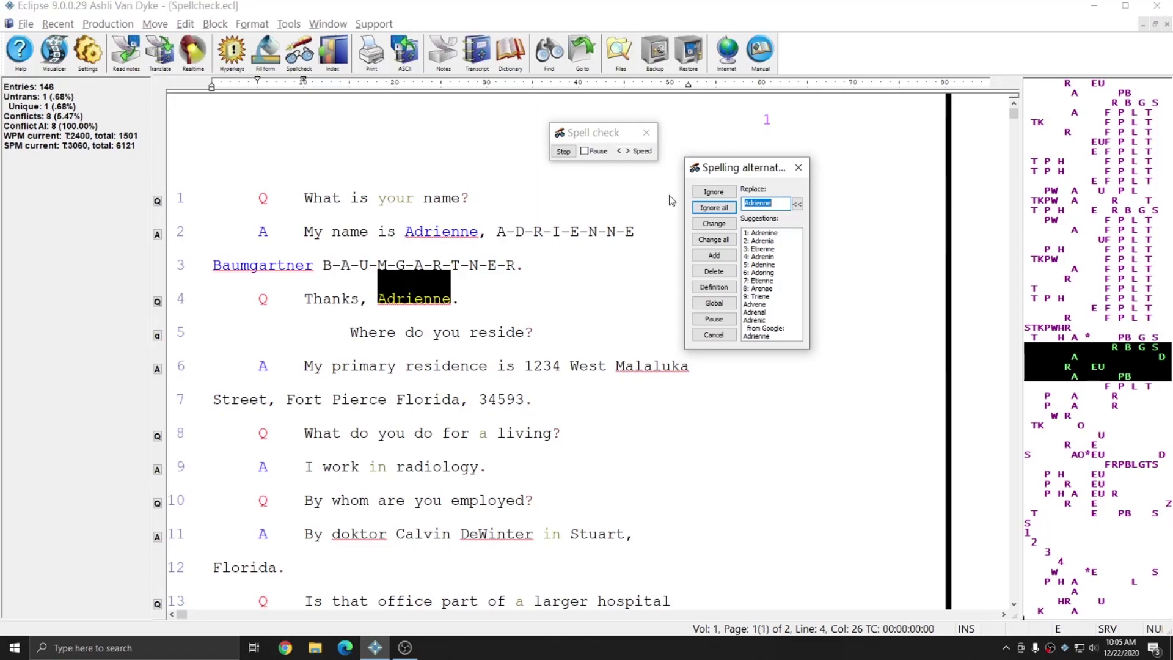
pyautogui.click(715, 208)
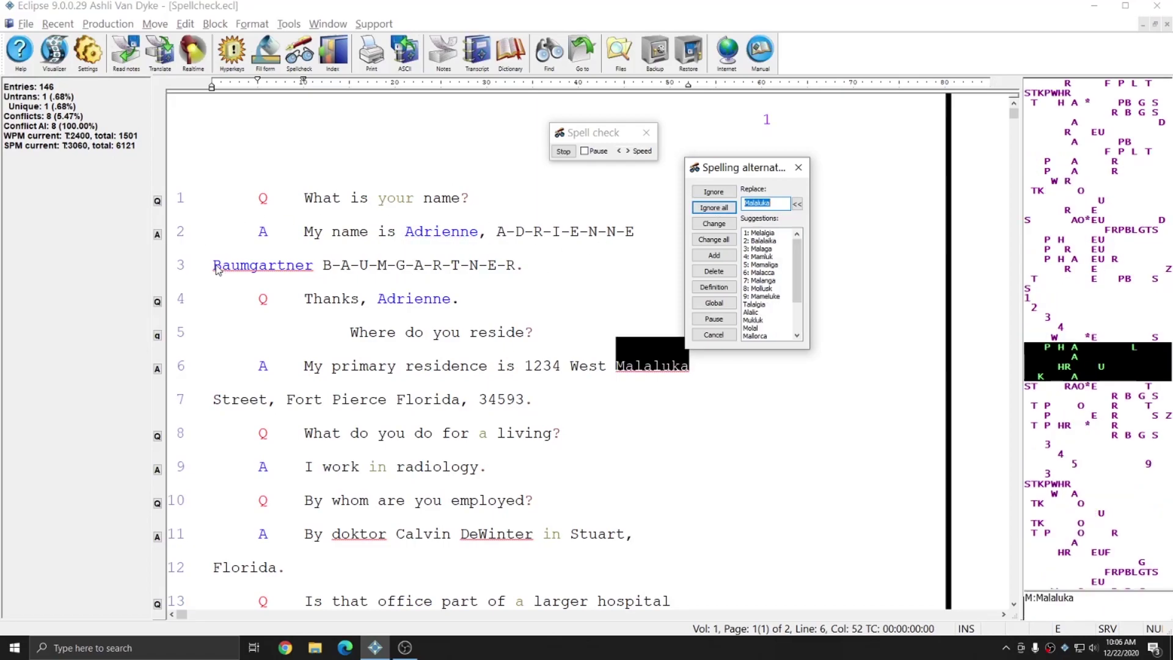
# Step: Pause the spell check, resume it from the spelled-out first name on line 2, and ignore the corrected surname once
pyautogui.click(585, 151)
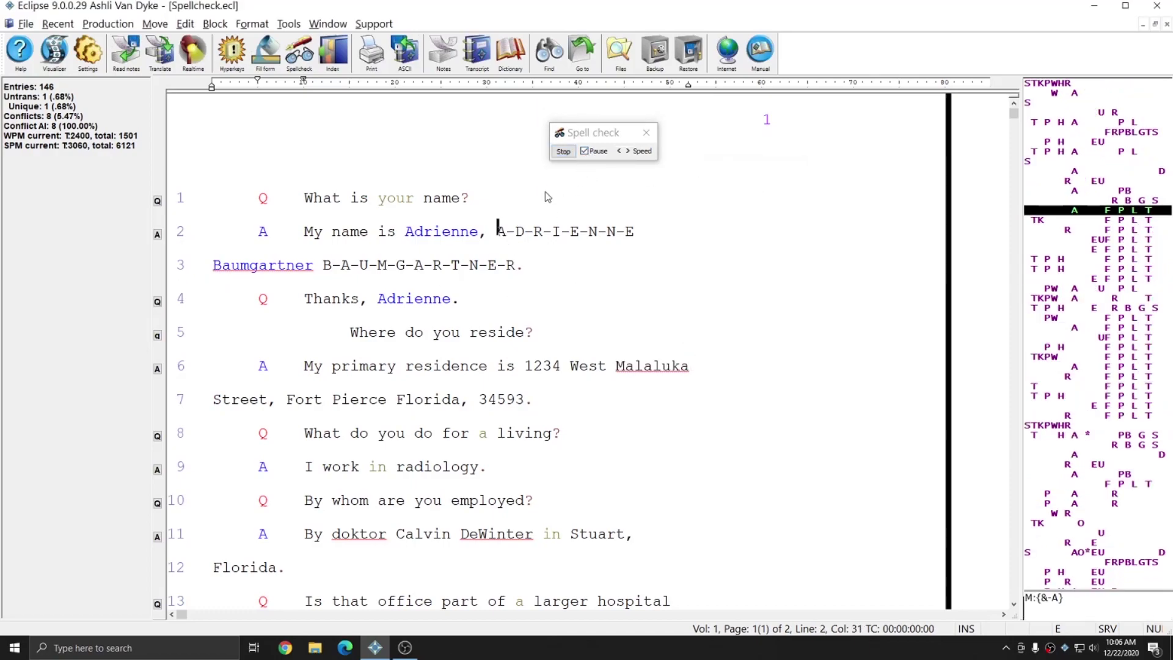
pyautogui.click(585, 150)
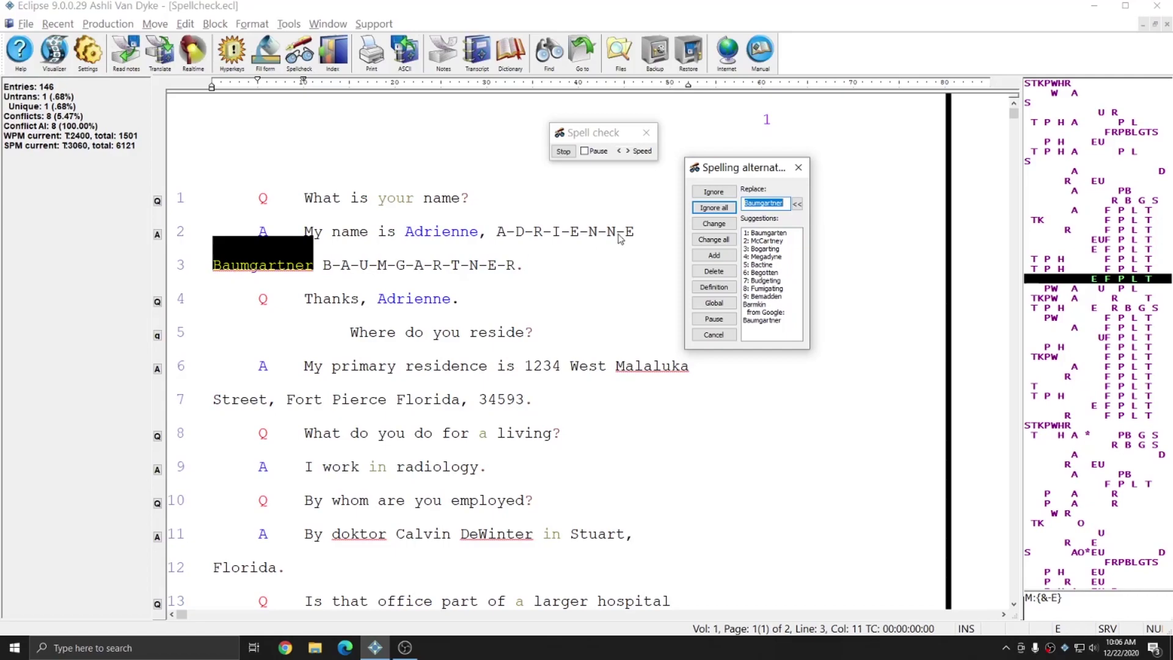
pyautogui.click(715, 194)
# Step: Replace the flagged street name on line 6 with the Google suggestion and add the corrected word to the spelling dictionary
pyautogui.moveTo(738, 169); pyautogui.dragTo(792, 159)
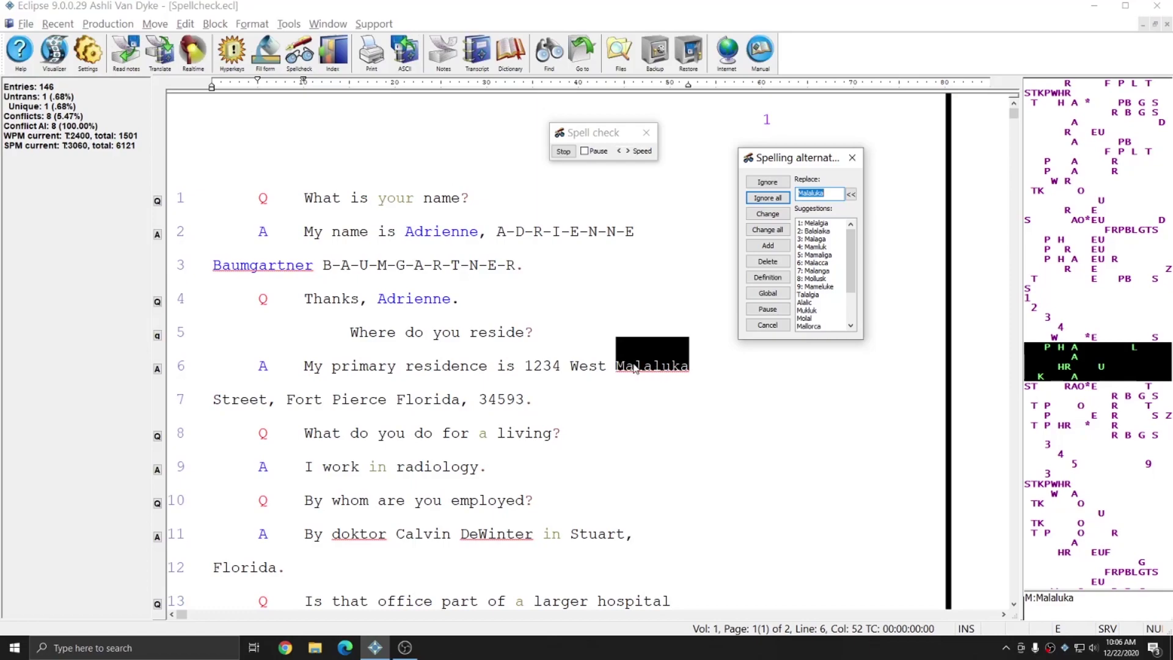
pyautogui.scroll(-3, 818, 232)
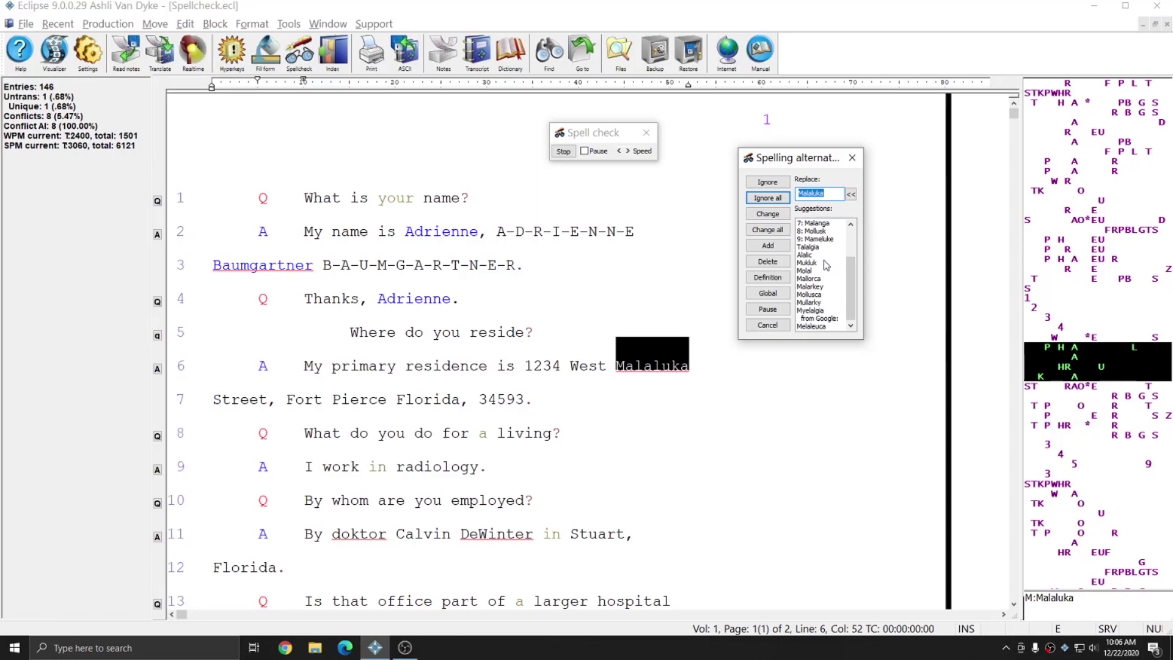
pyautogui.click(817, 327)
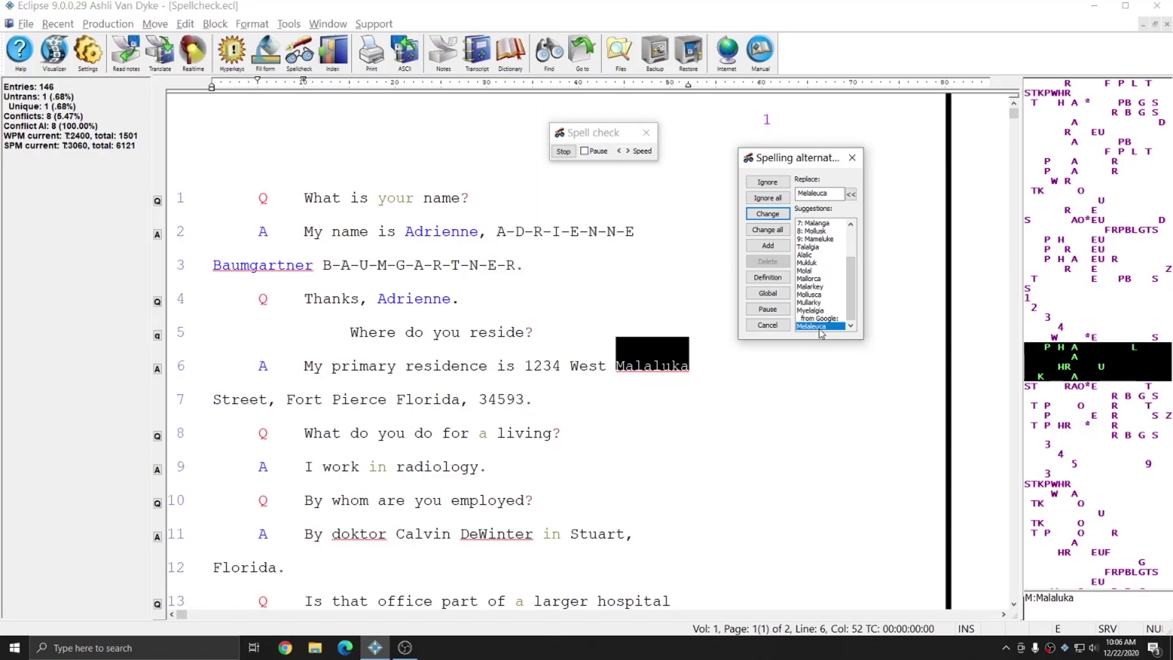
pyautogui.click(768, 214)
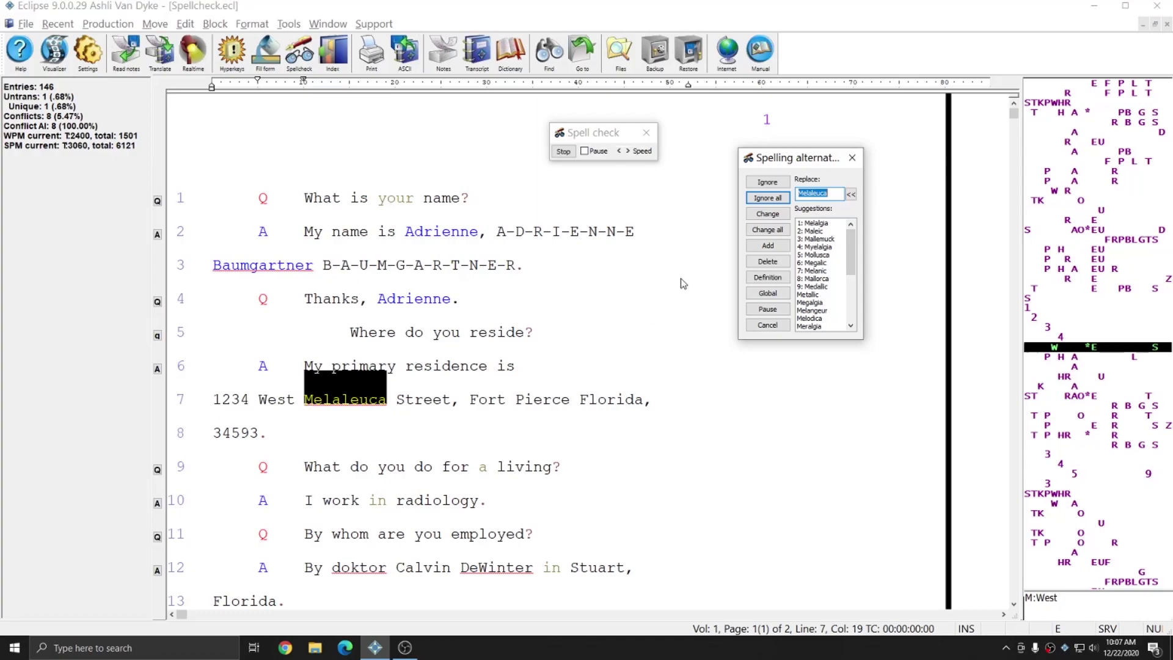
pyautogui.click(768, 246)
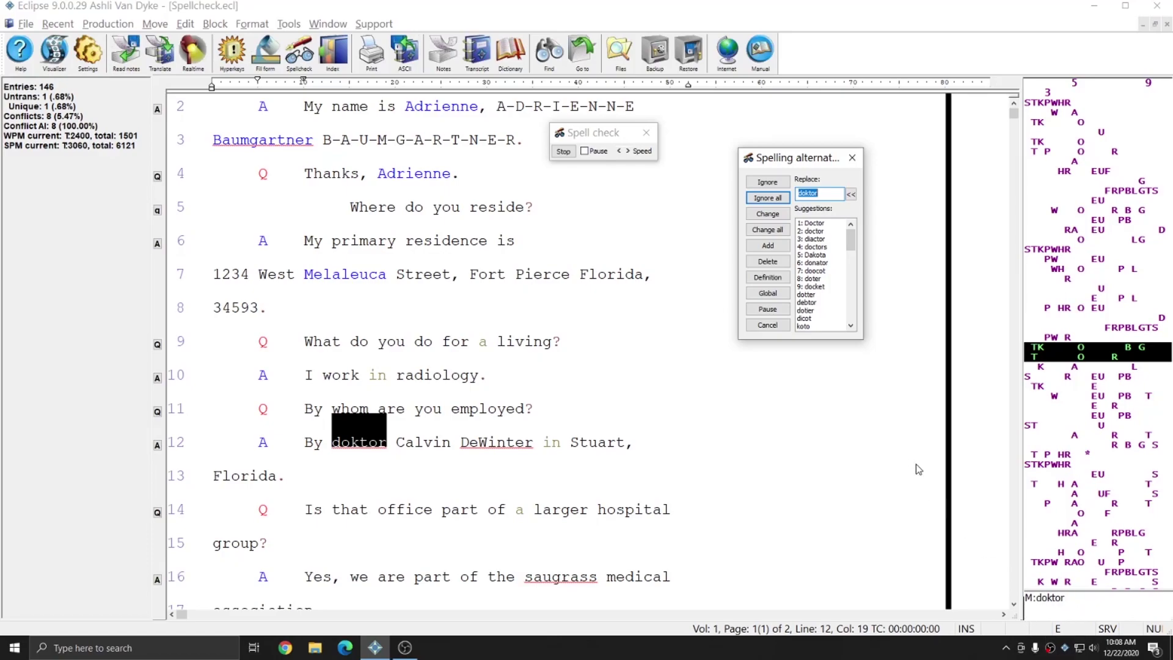
# Step: Make a global that replaces "doktor" with "doctor", using the main dictionary
pyautogui.click(772, 296)
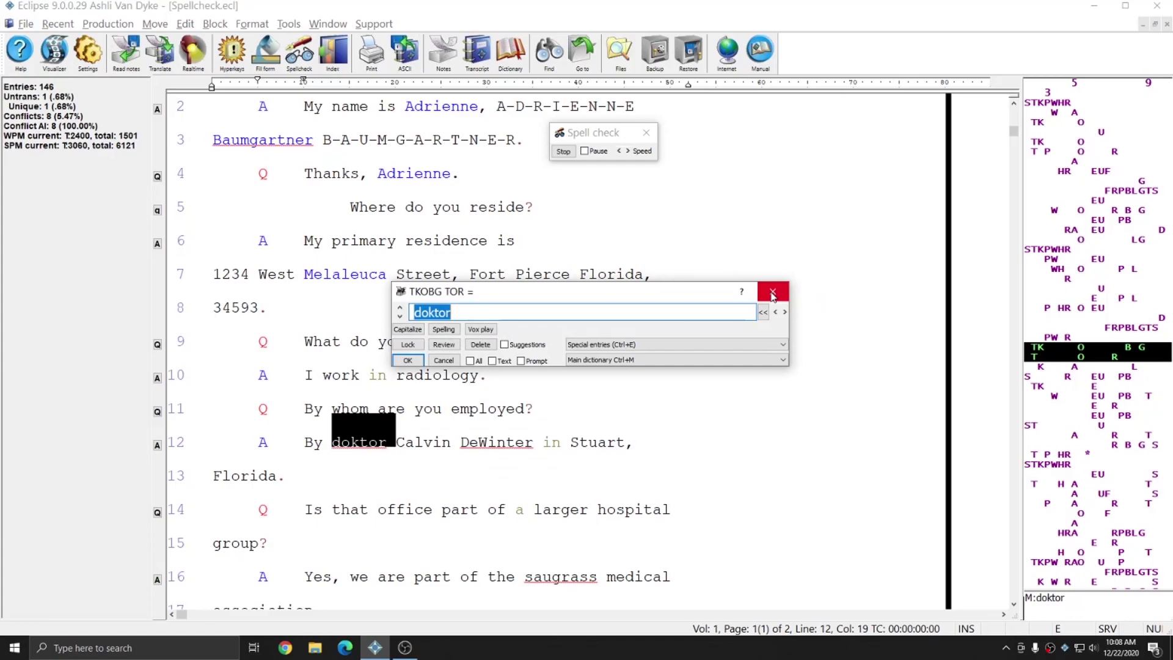
pyautogui.write('doctor')
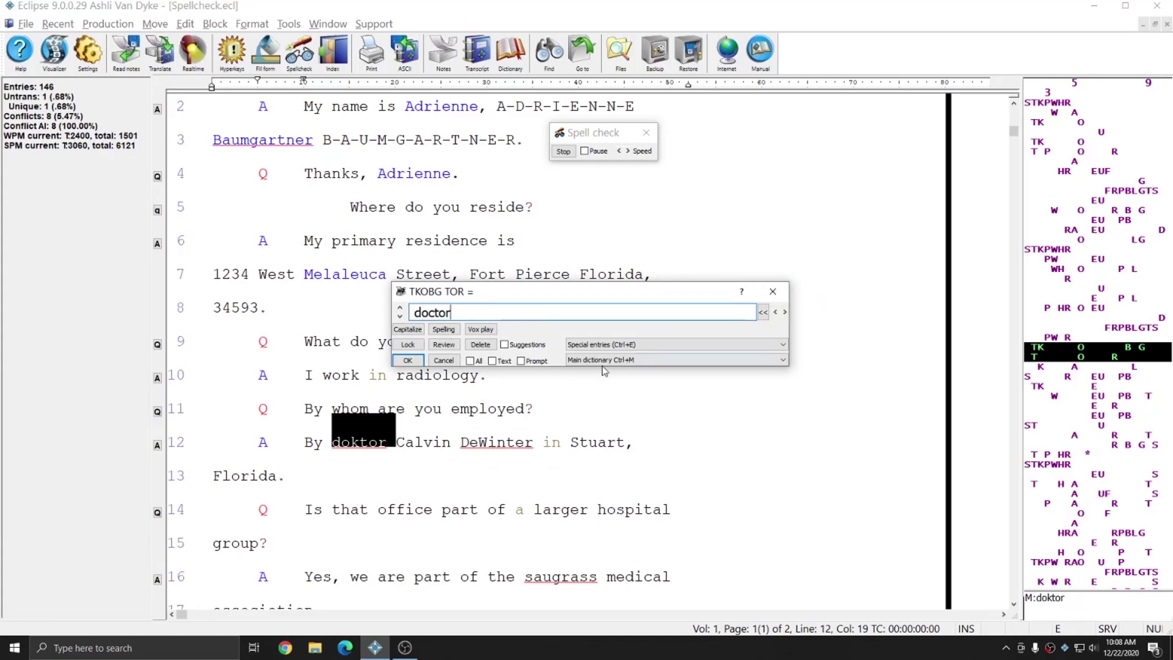
pyautogui.click(408, 361)
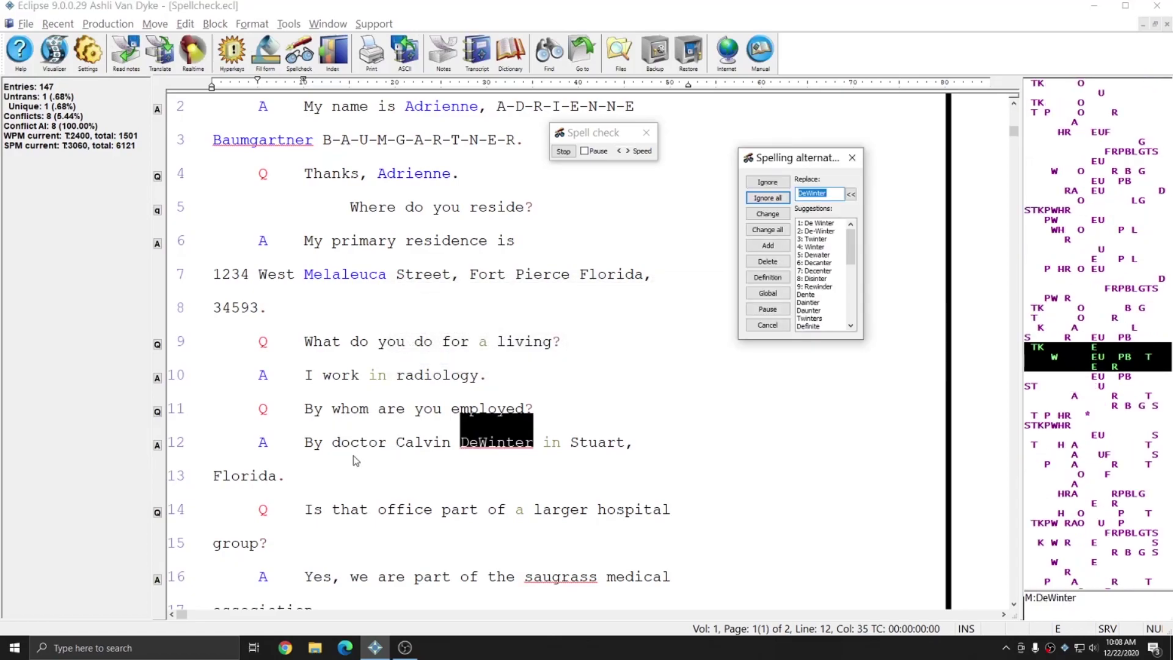
# Step: Pause the check to inspect the corrected "doctor" on line 12, resume, and add the doctor's flagged surname to the spelling dictionary
pyautogui.click(584, 151)
pyautogui.click(335, 443)
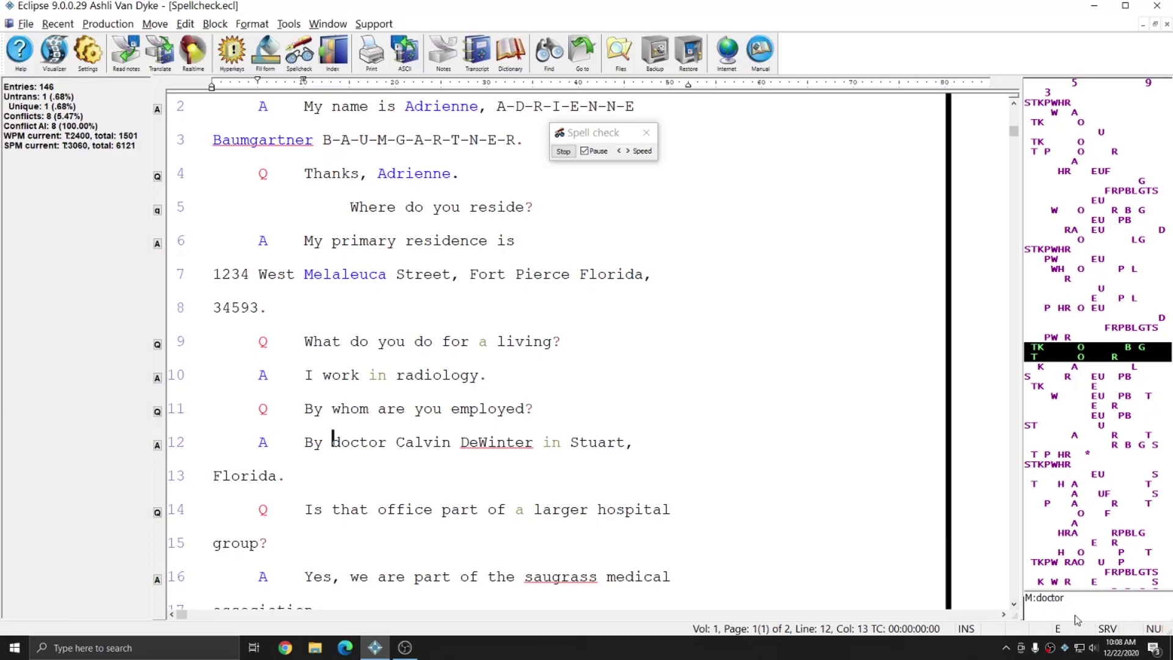
pyautogui.click(587, 152)
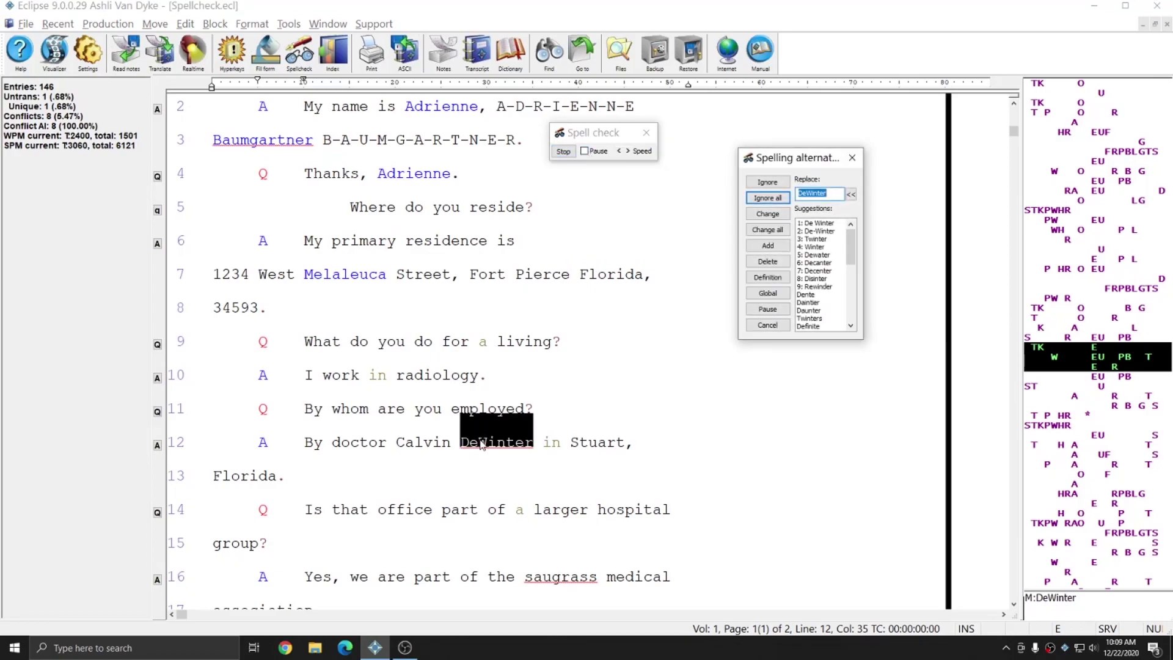
pyautogui.click(769, 246)
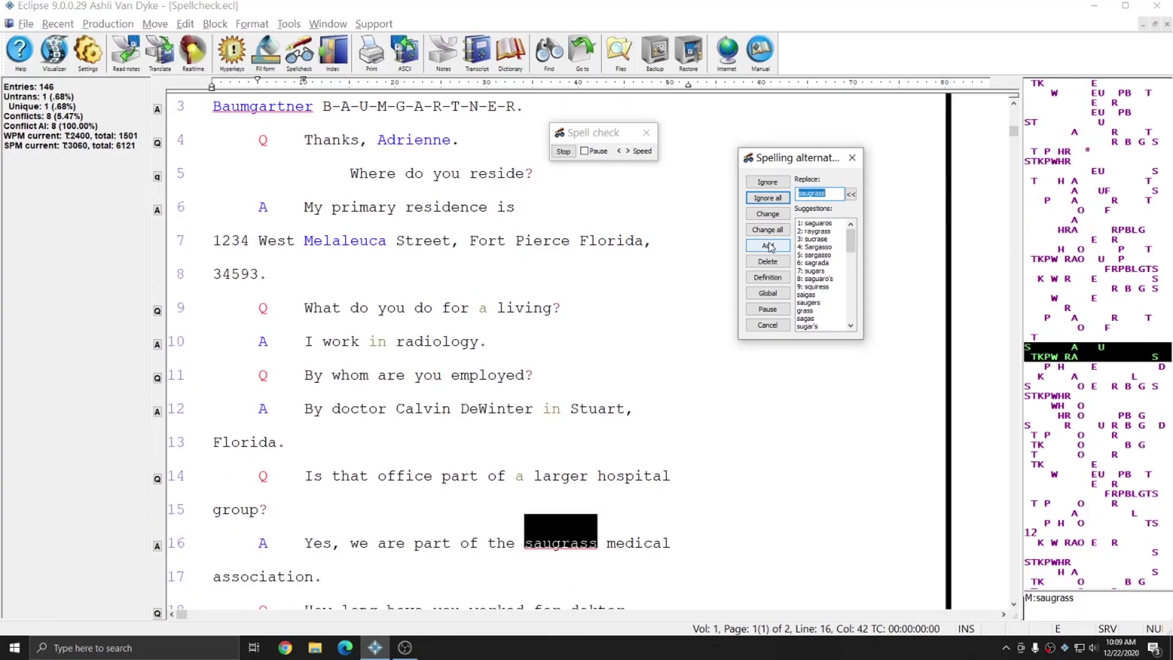
# Step: Make a main dictionary global that replaces "saugrass" with "sawgrass", and add "sawgrass" to the spelling dictionary
pyautogui.scroll(-5, 824, 253)
pyautogui.scroll(-3, 825, 252)
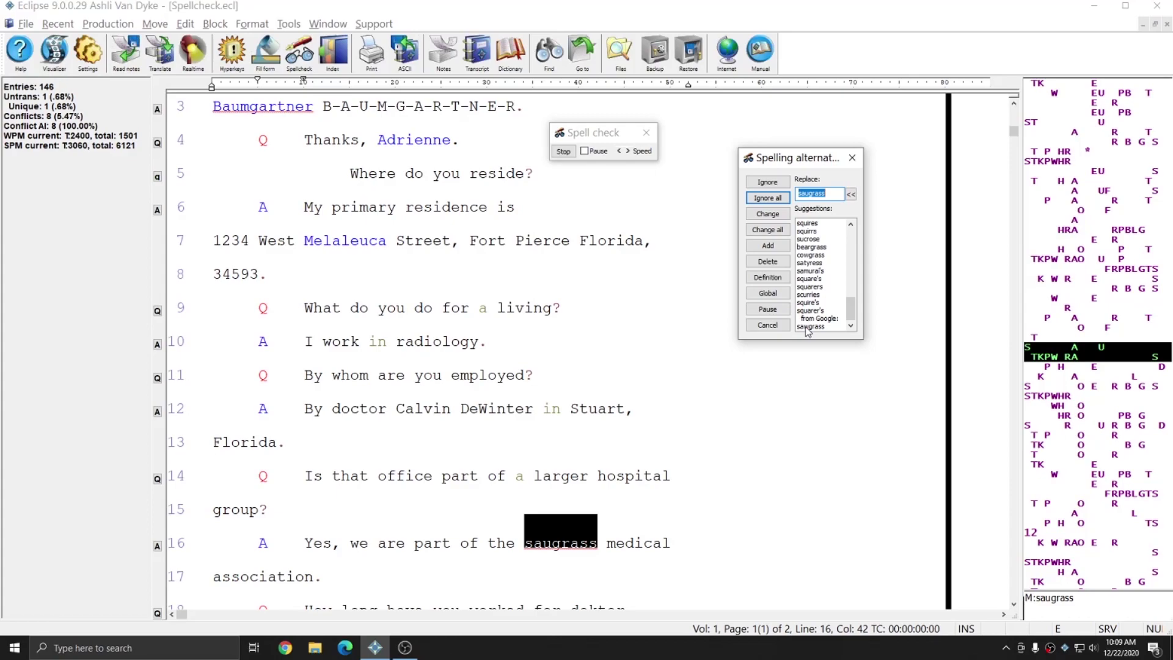
pyautogui.click(769, 294)
pyautogui.write('sawgrass')
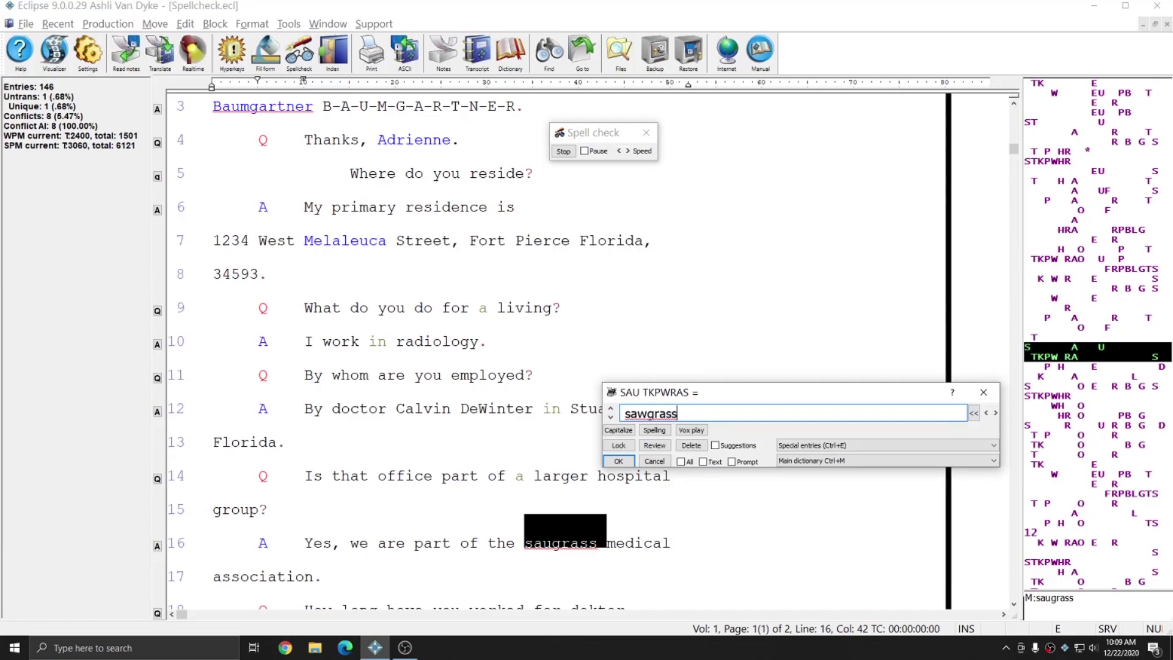
pyautogui.press('Return')
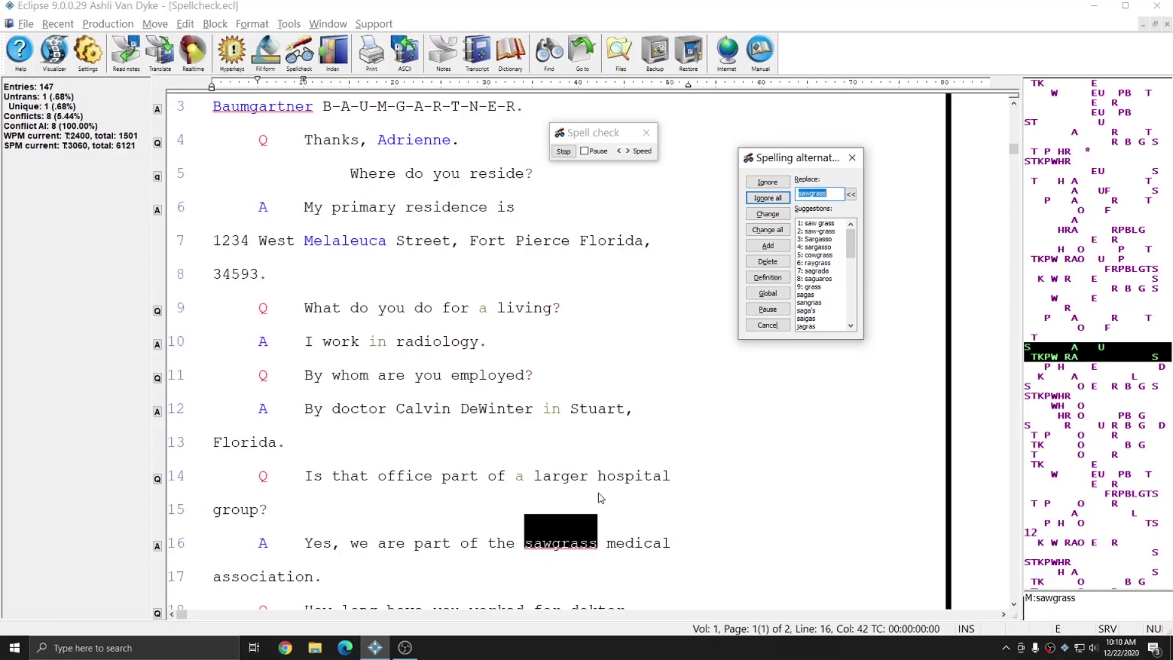
pyautogui.click(779, 252)
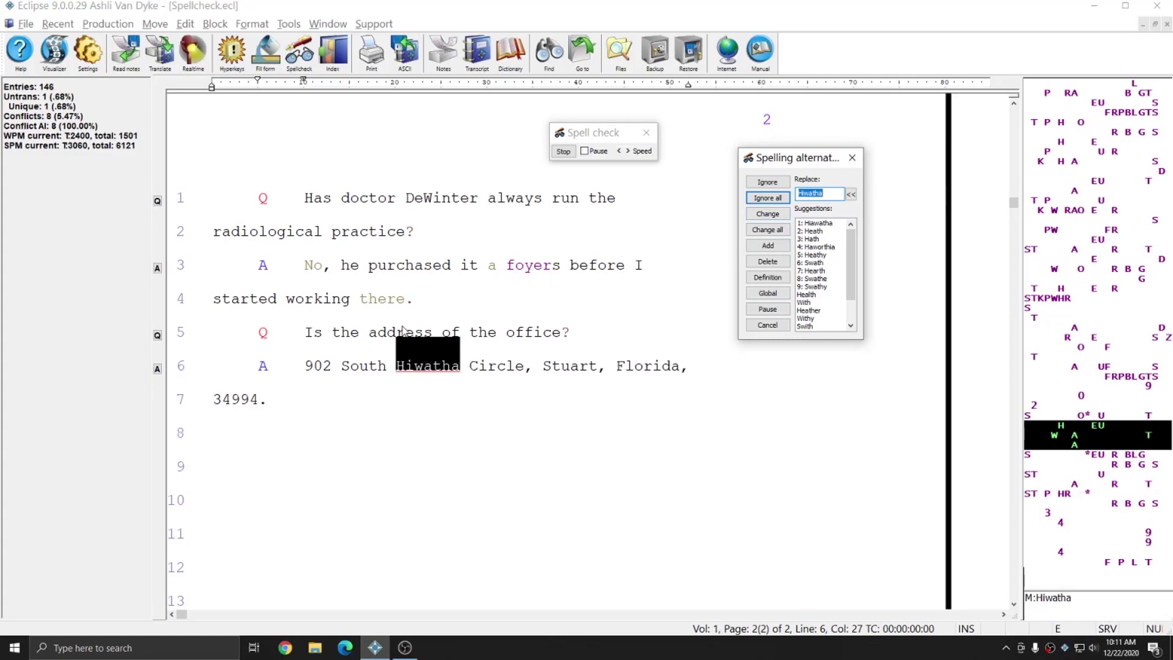
# Step: Change the flagged street name on page 2, line 6 to the first suggested spelling and finish the spell check
pyautogui.click(819, 224)
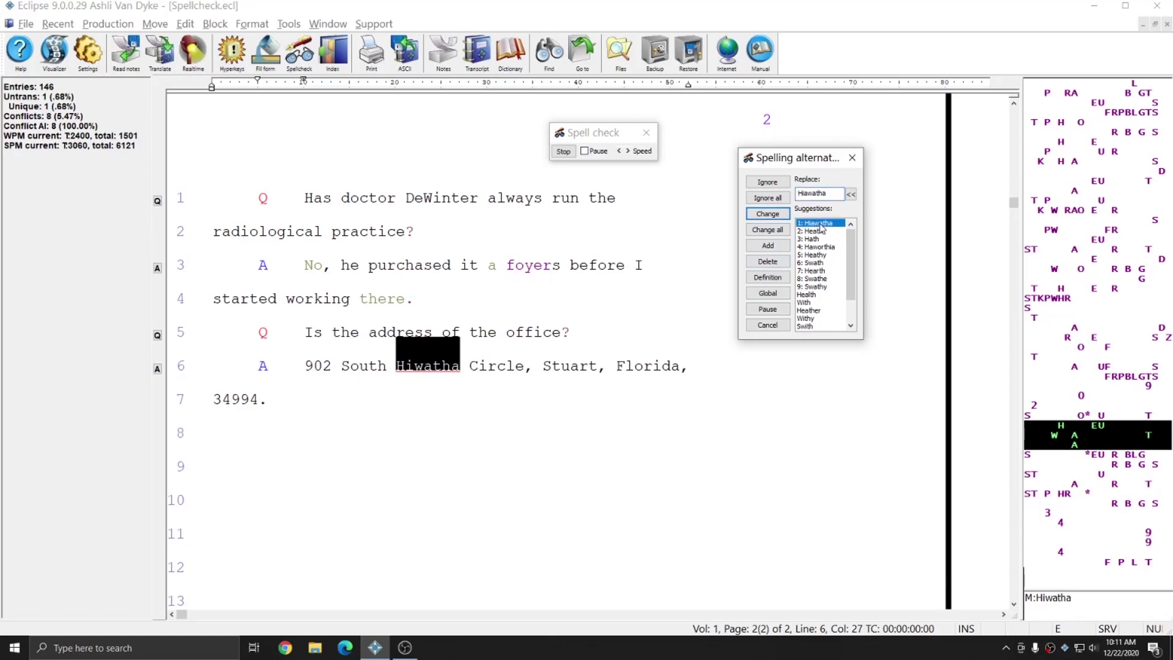
pyautogui.click(767, 213)
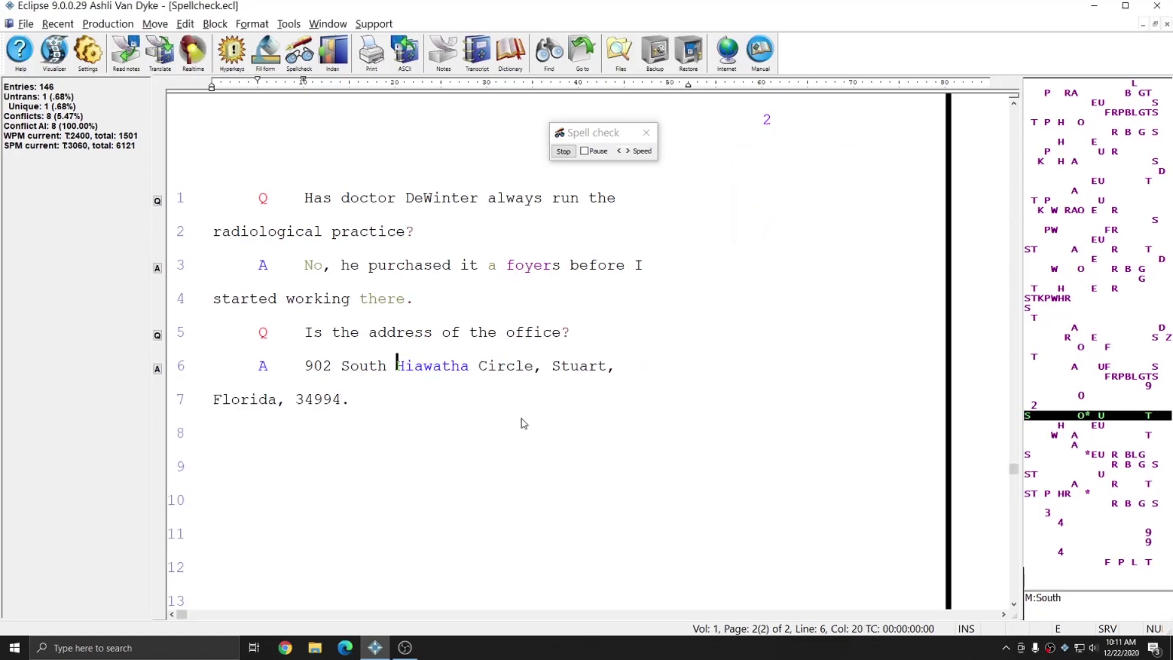
pyautogui.press('Return')
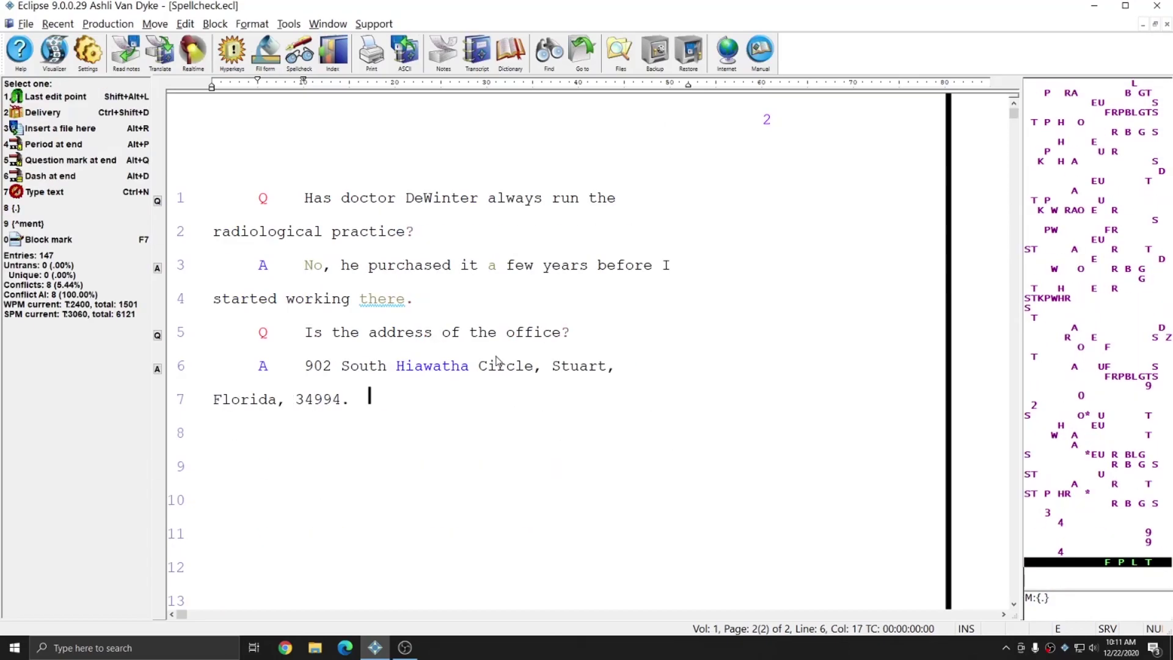
pyautogui.hotkey('ctrl', 'Home')
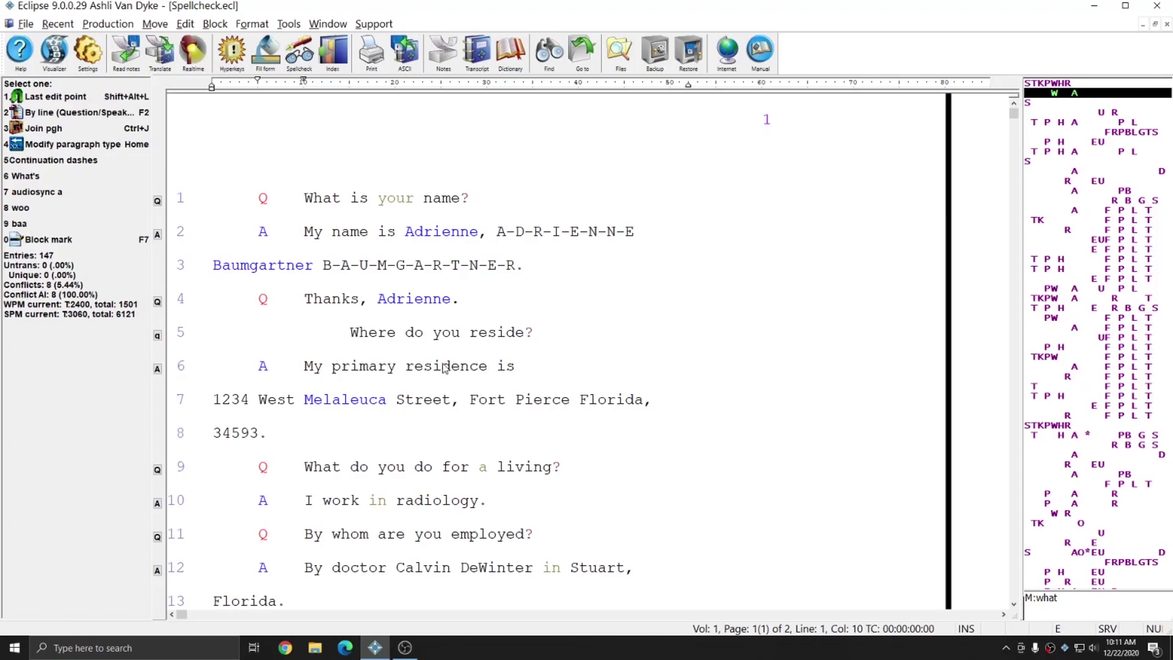
pyautogui.scroll(-4, 445, 368)
pyautogui.scroll(-6, 444, 367)
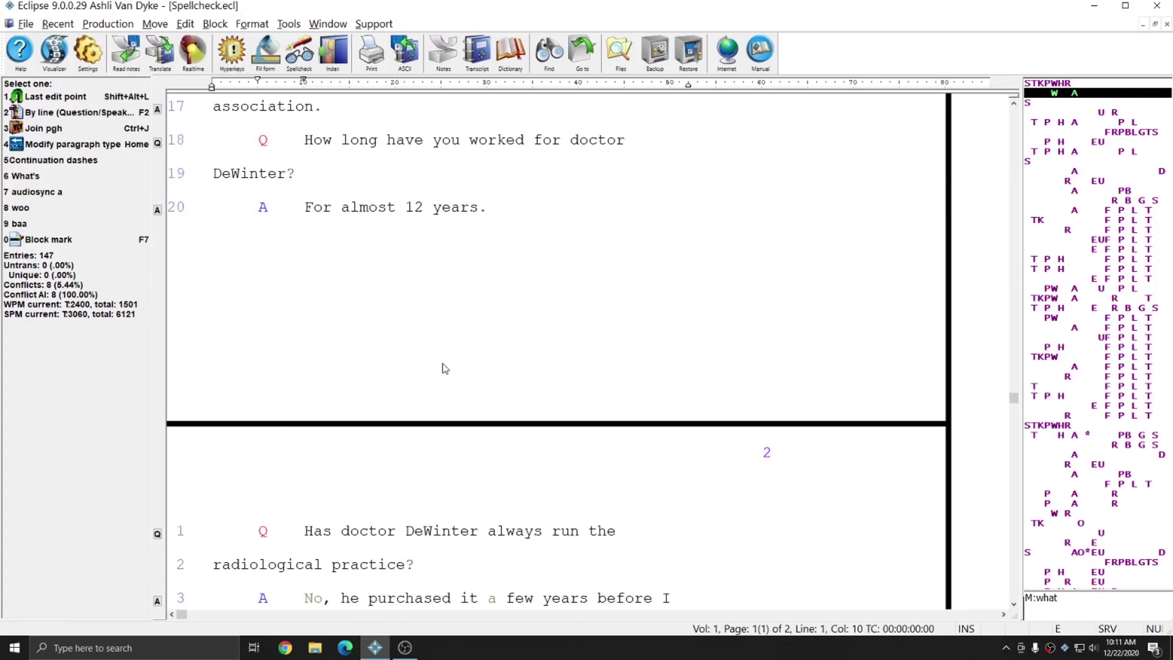
pyautogui.scroll(10, 444, 368)
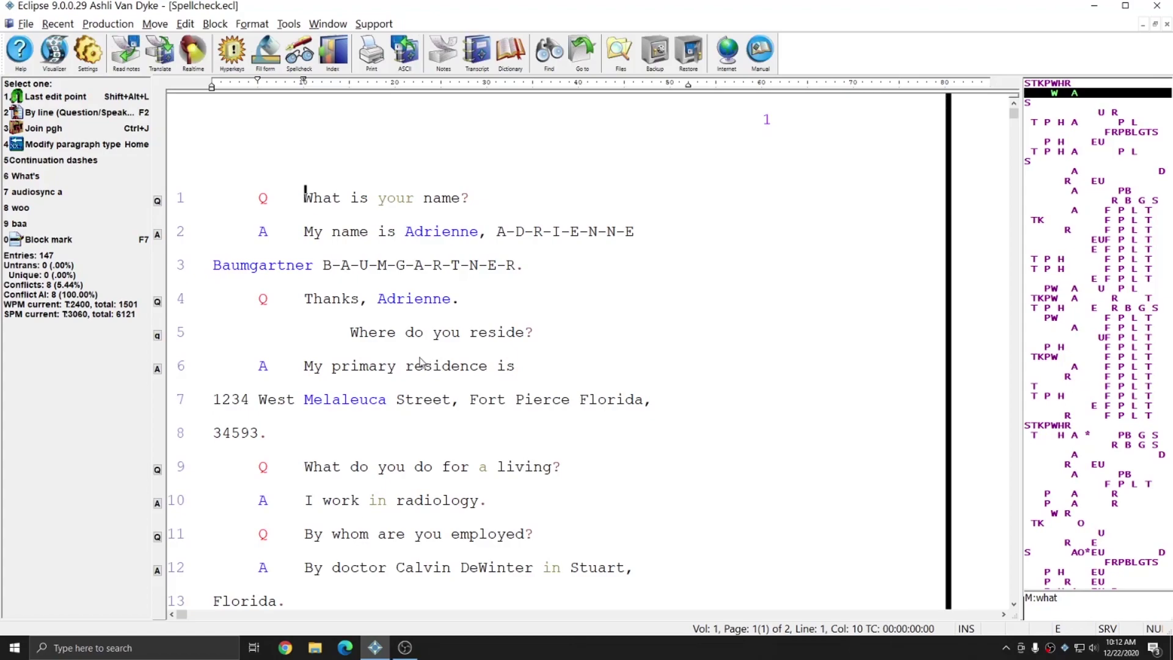
# Step: Restart Eclipse v9 with the first user profile in the list and reopen the Spellcheck.ecl transcript
pyautogui.click(419, 362)
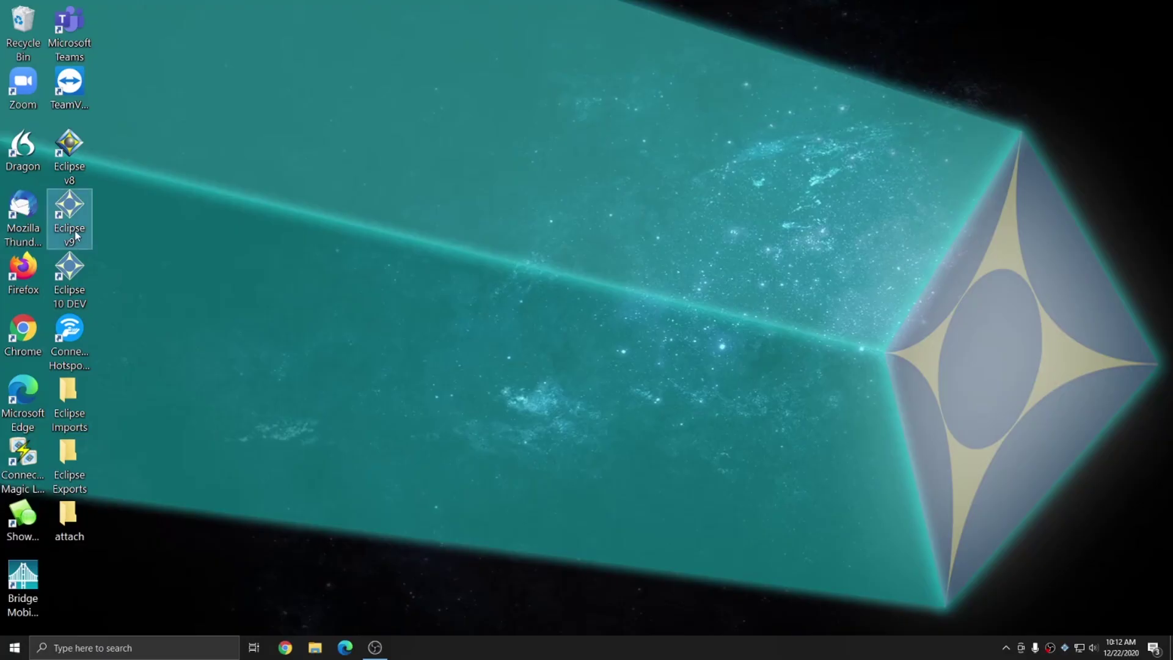
pyautogui.doubleClick(76, 235)
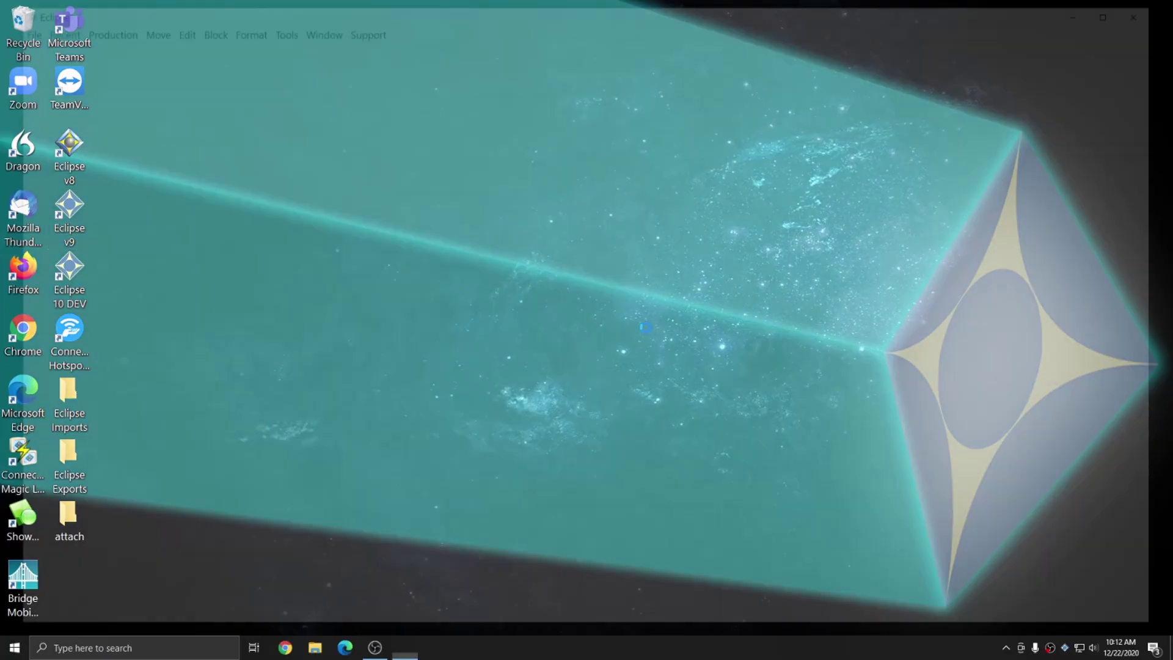
pyautogui.click(564, 384)
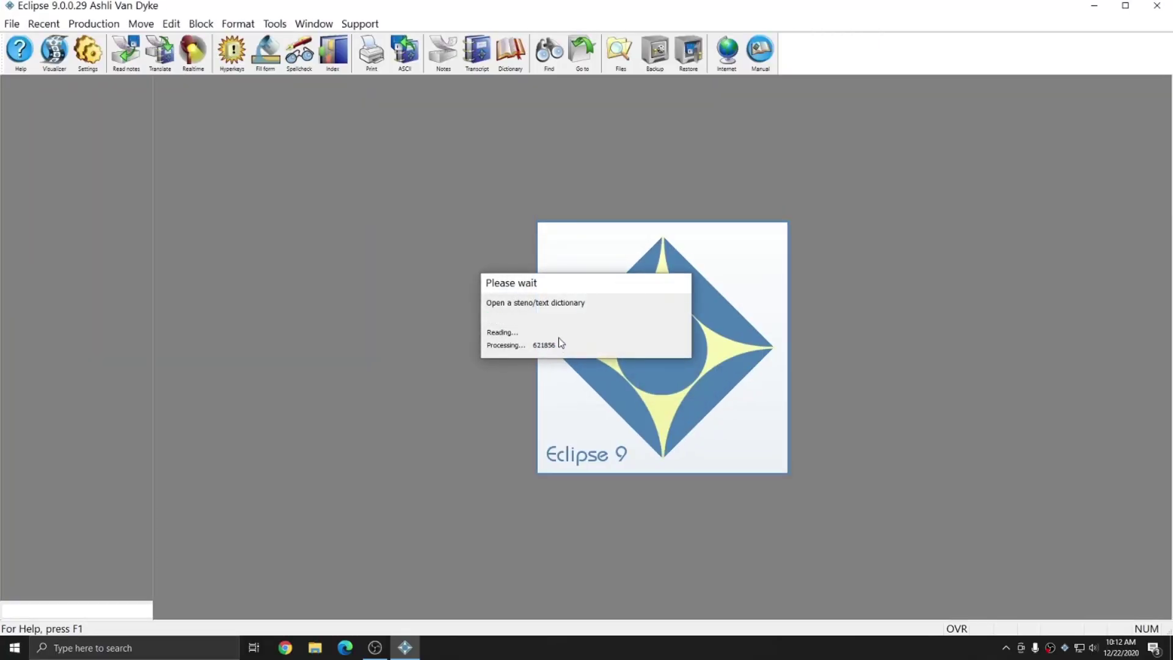
pyautogui.hotkey('alt', 'e')
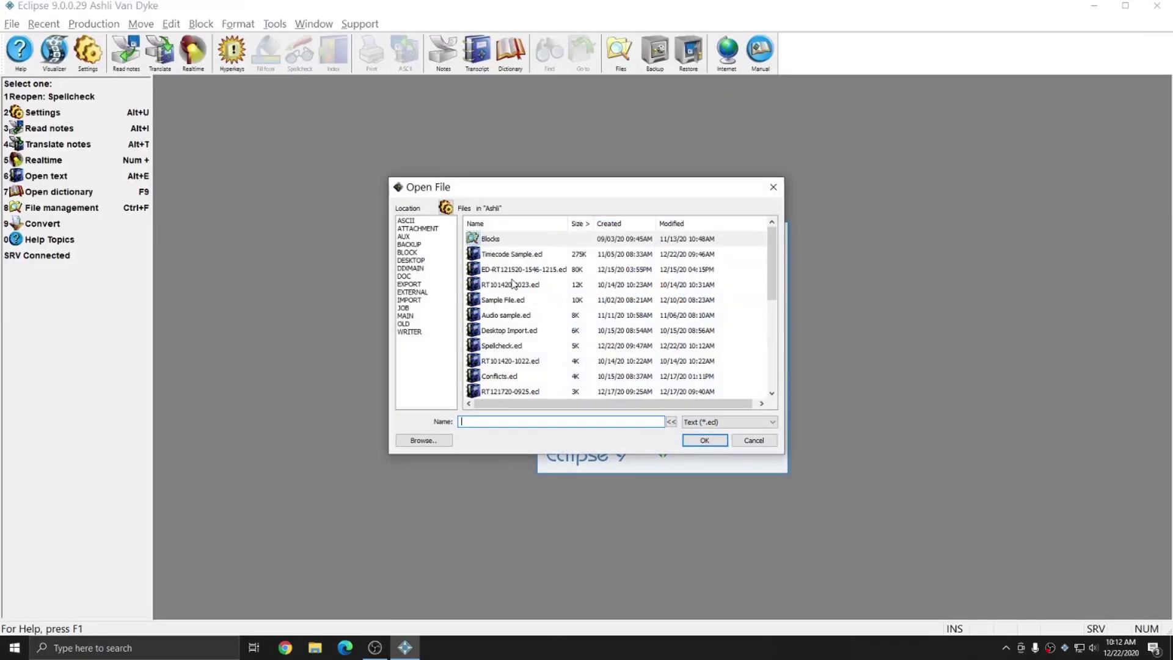
pyautogui.doubleClick(499, 257)
pyautogui.scroll(-3, 519, 244)
pyautogui.scroll(-6, 529, 225)
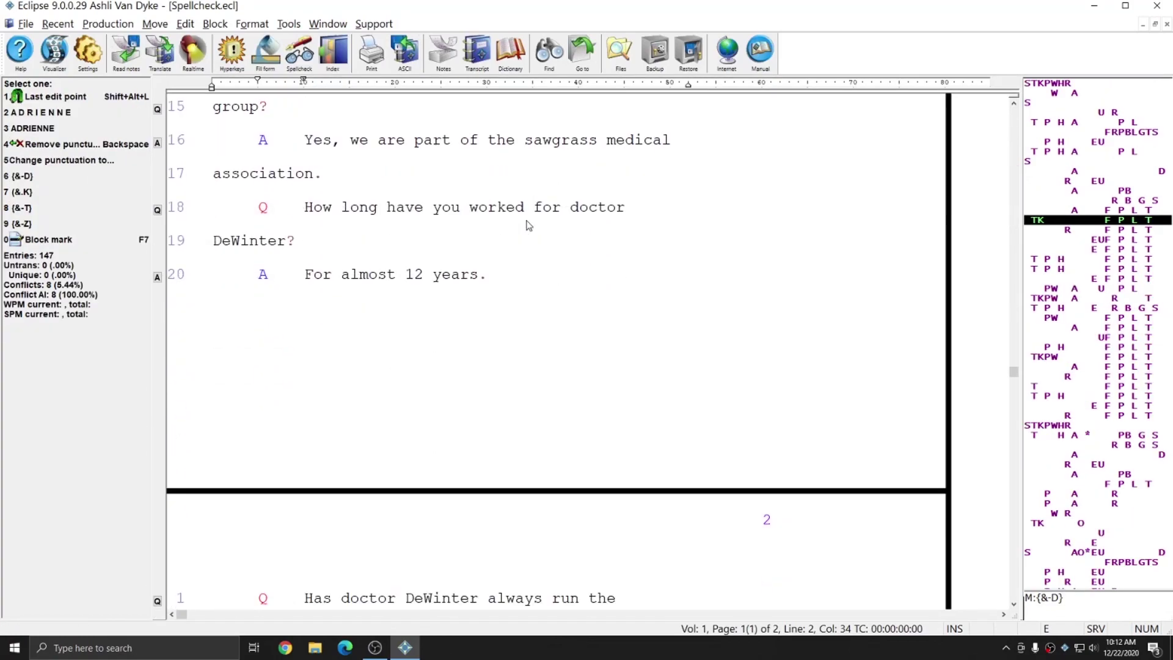
pyautogui.scroll(9, 529, 225)
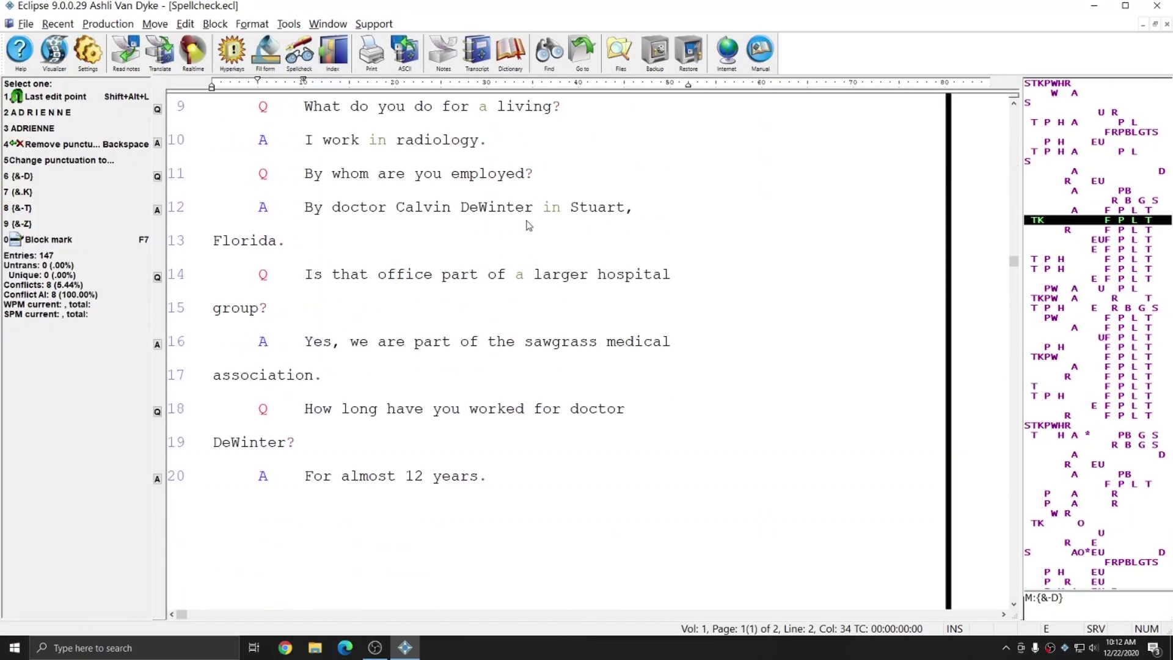
# Step: Look up spelling alternatives for "reside" on line 5 and delete the word from the spelling dictionary
pyautogui.click(484, 332)
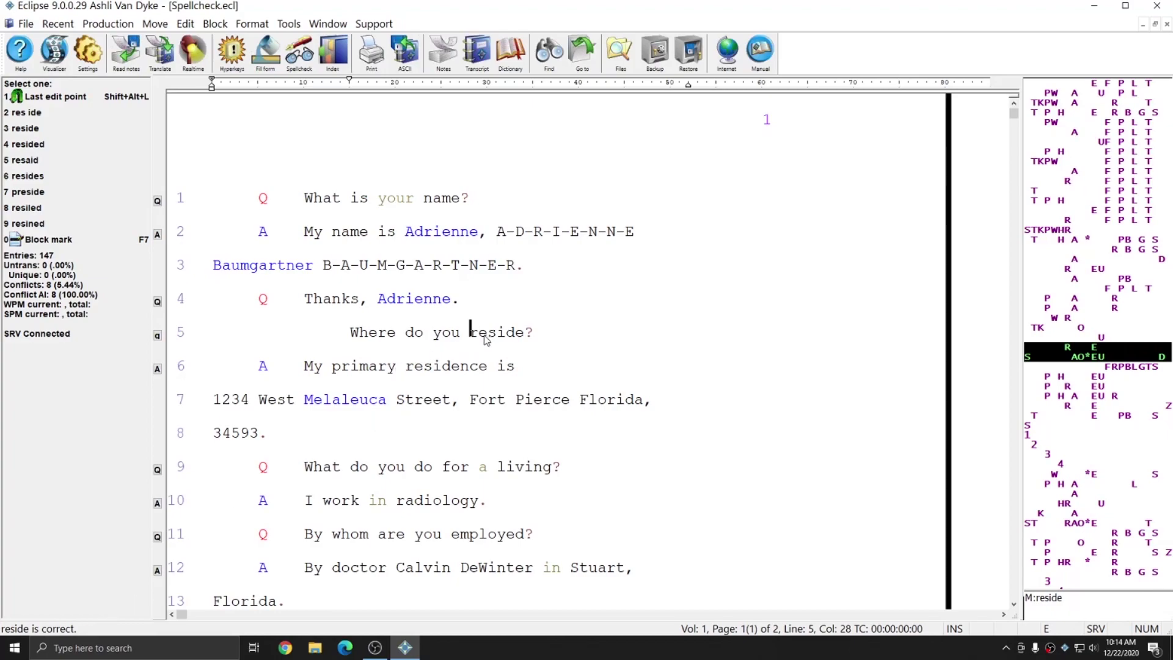
pyautogui.hotkey('ctrl', 'F7')
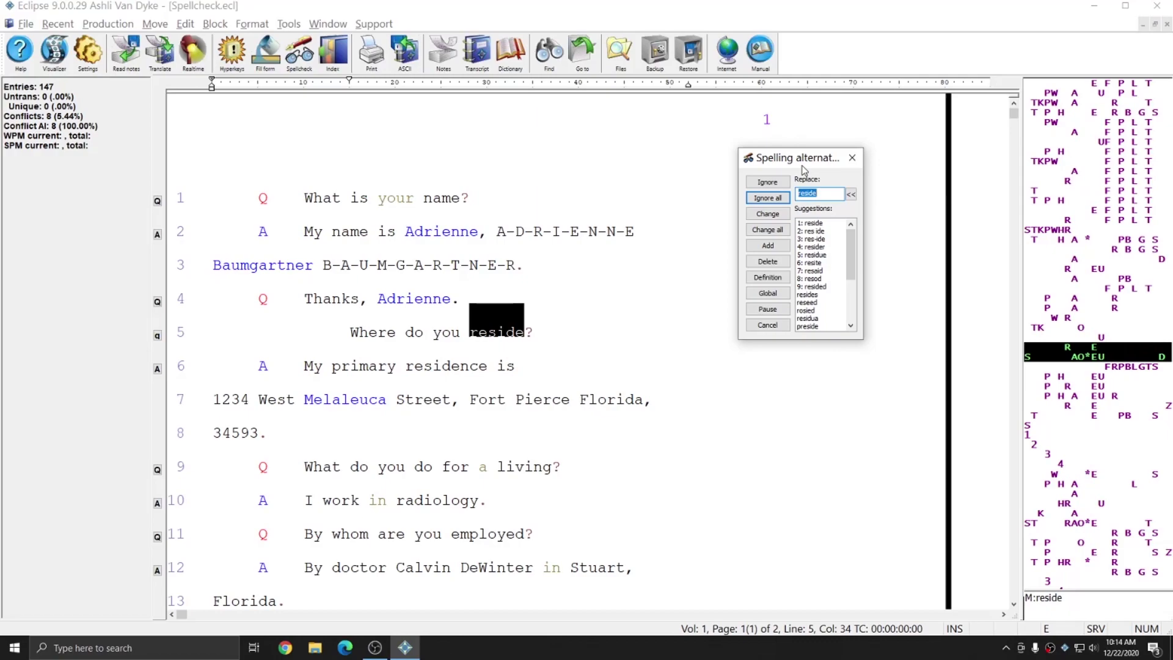
pyautogui.click(771, 263)
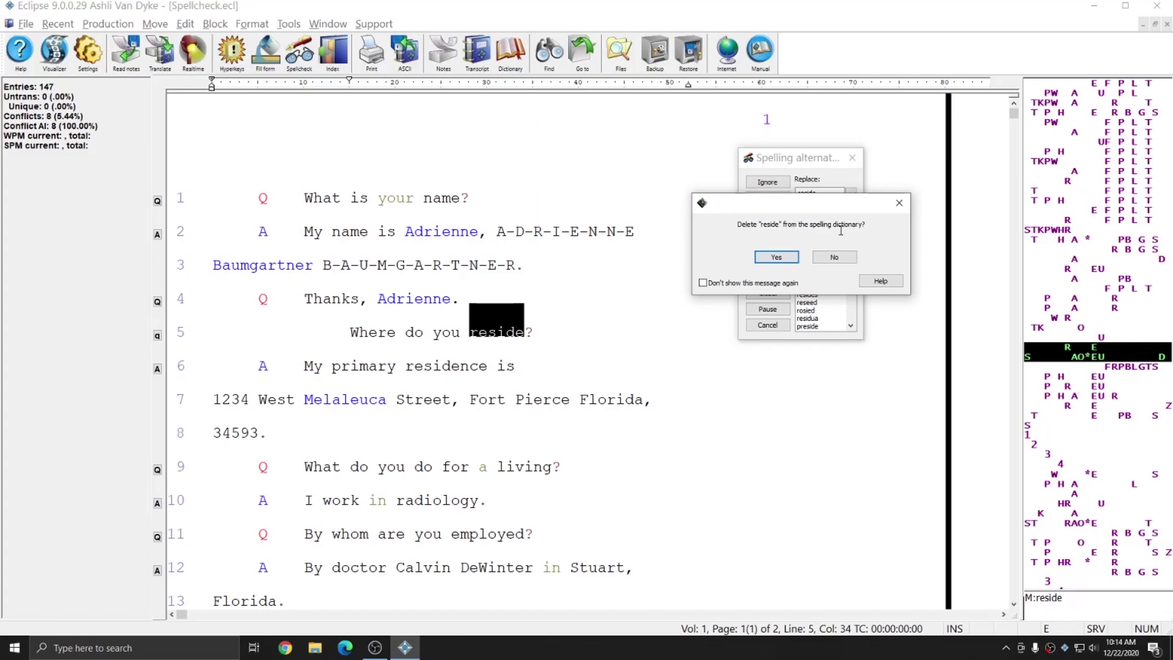
pyautogui.click(773, 257)
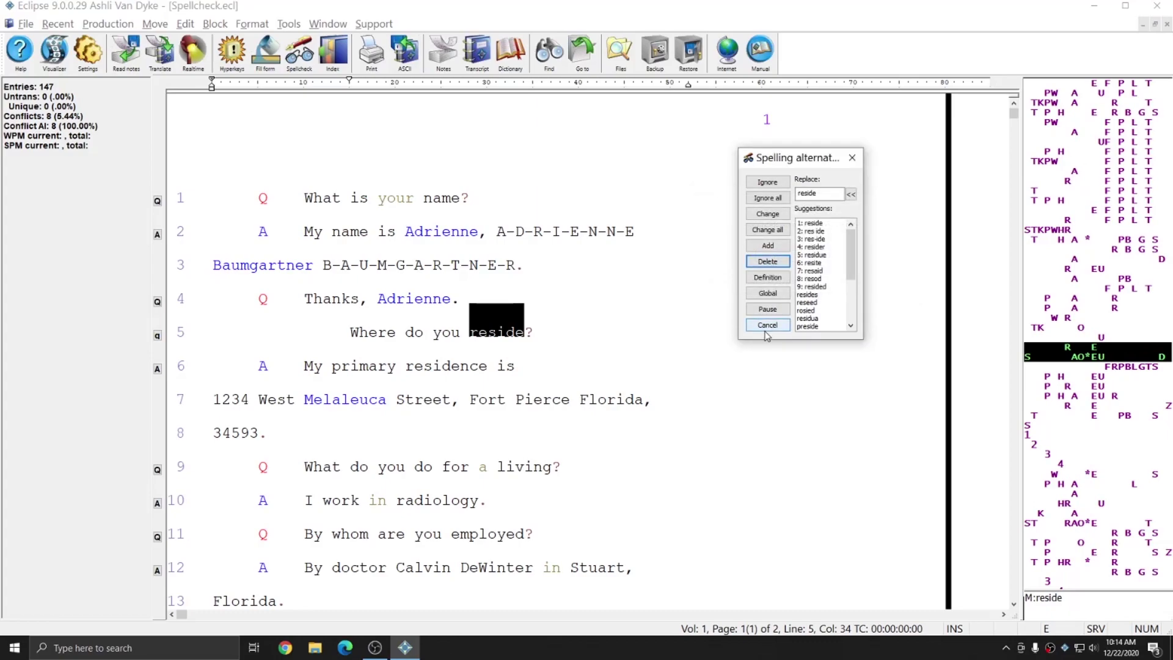
pyautogui.click(854, 159)
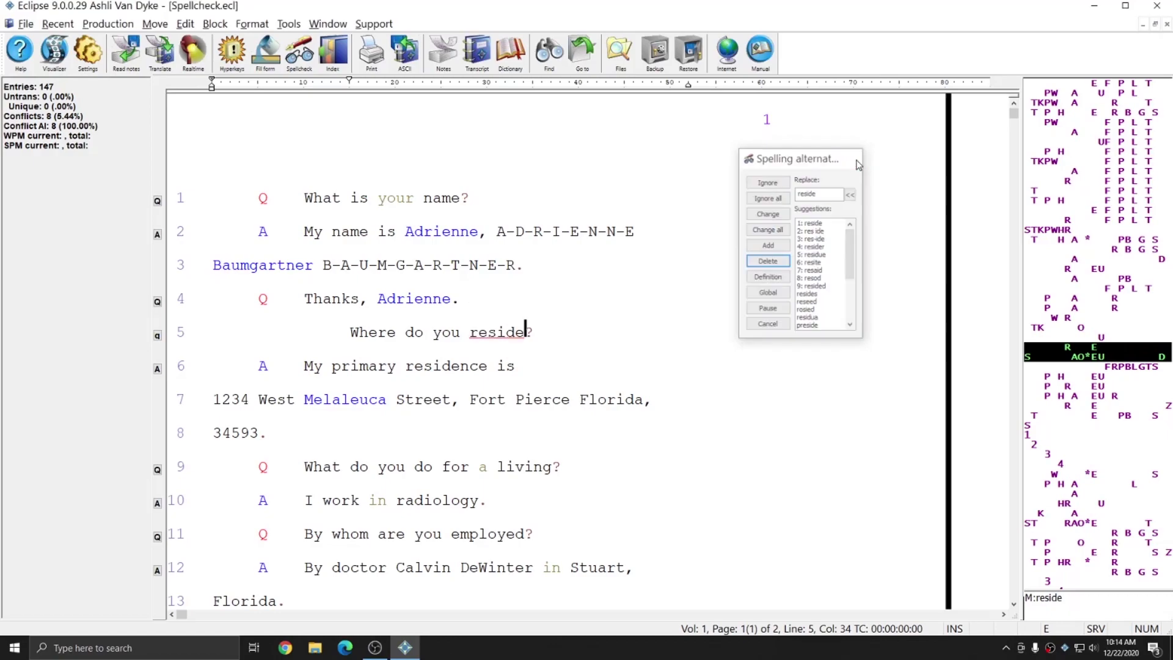
pyautogui.click(470, 336)
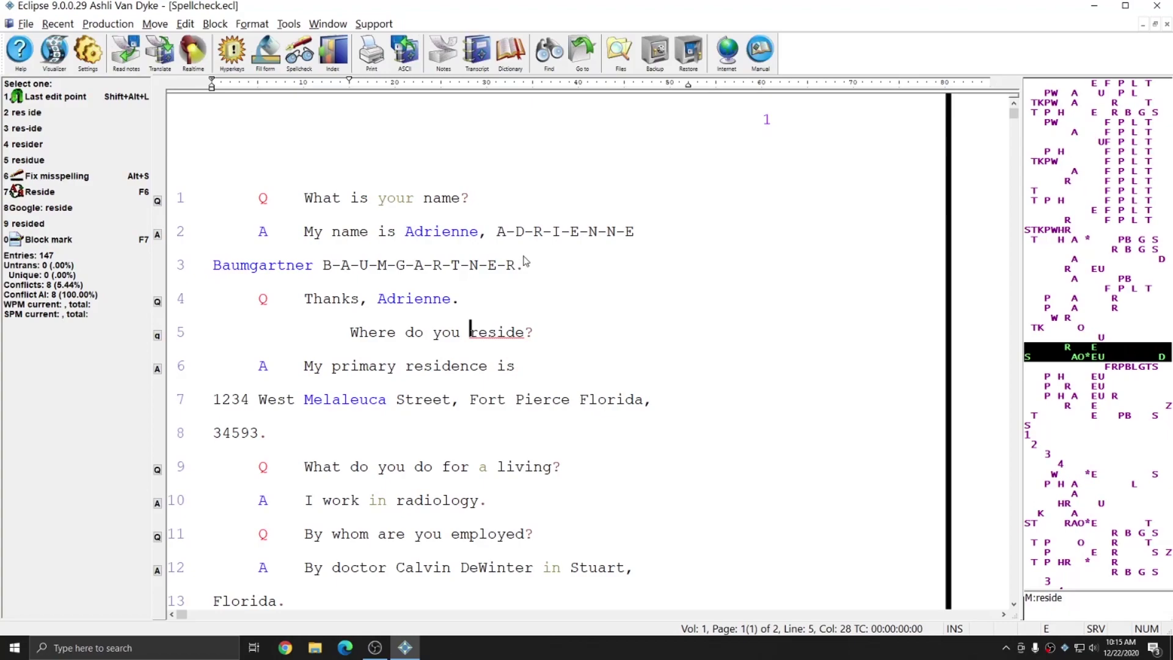
# Step: Turn on "Read along with spell check" in the spelling checker options and save the user settings
pyautogui.click(88, 52)
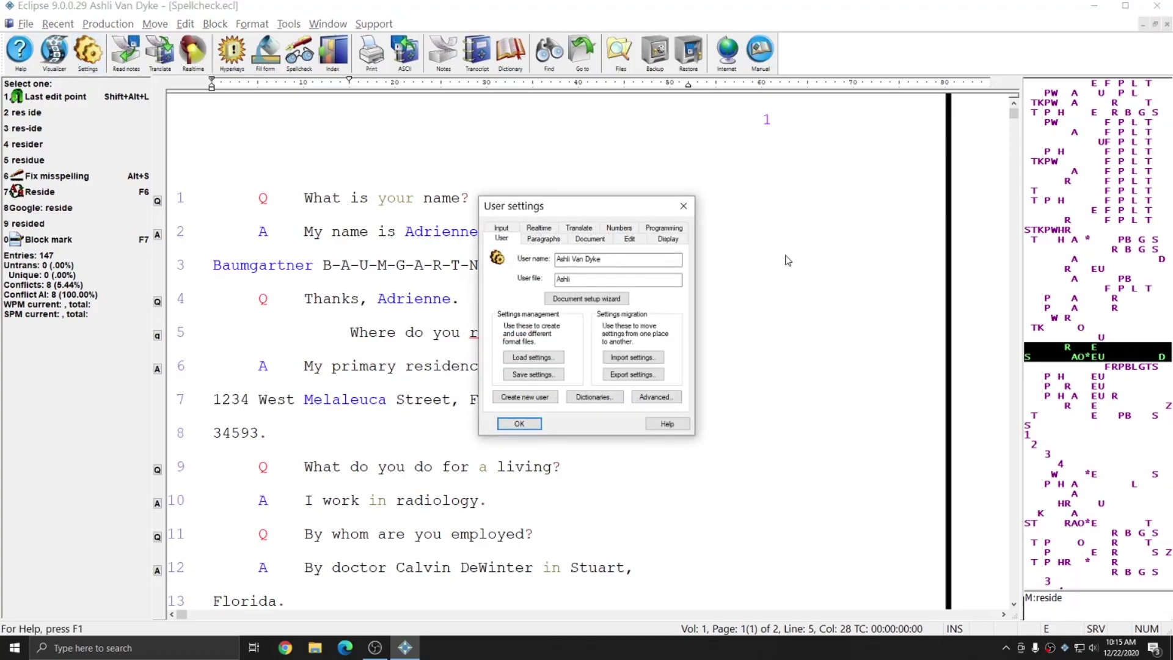
pyautogui.click(630, 238)
pyautogui.click(673, 260)
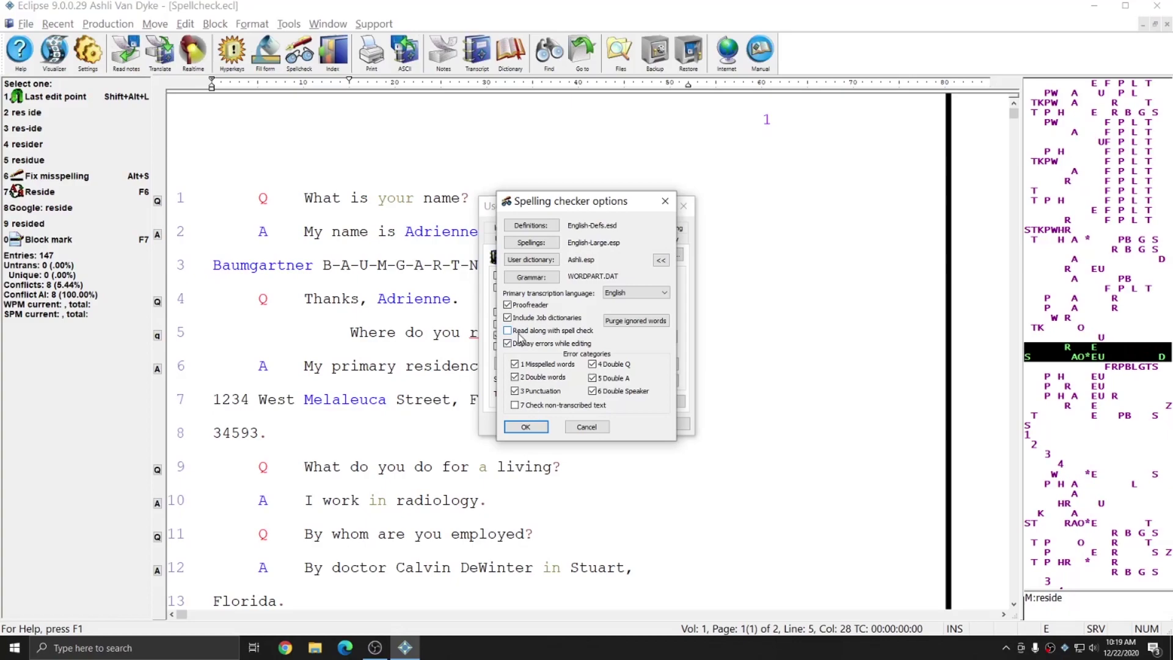
pyautogui.click(542, 427)
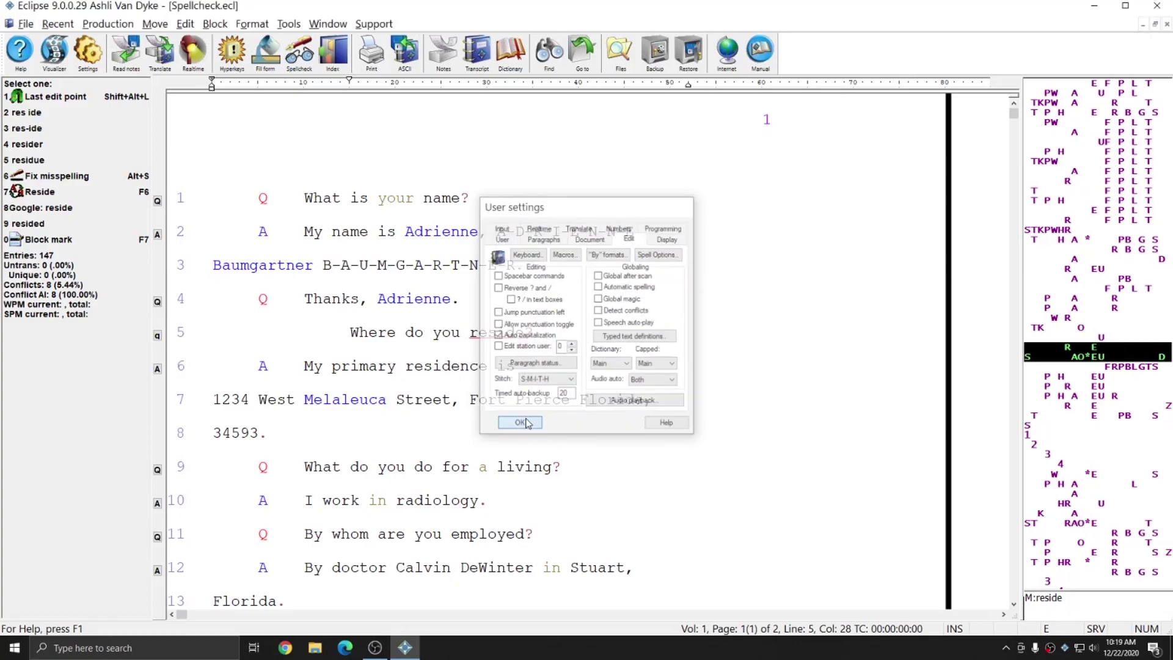
pyautogui.click(527, 423)
# Step: Spell check the transcript from its first line, ignoring "reside" once and adjusting the read-along speed until the check completes
pyautogui.click(306, 199)
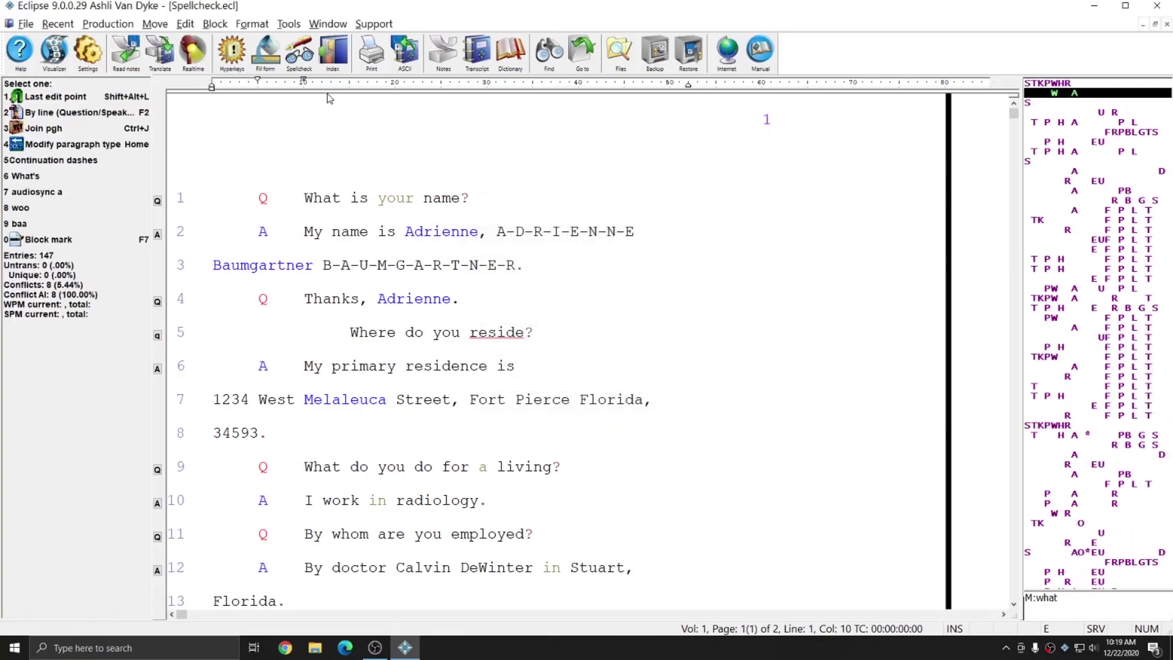
pyautogui.click(300, 55)
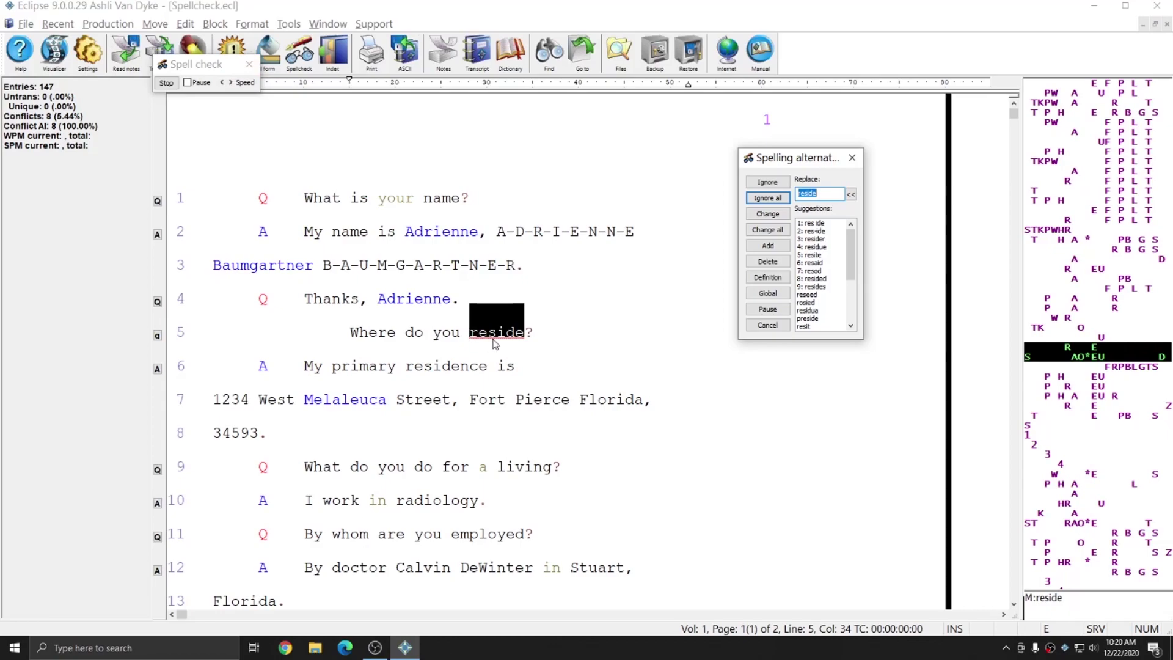
pyautogui.click(767, 182)
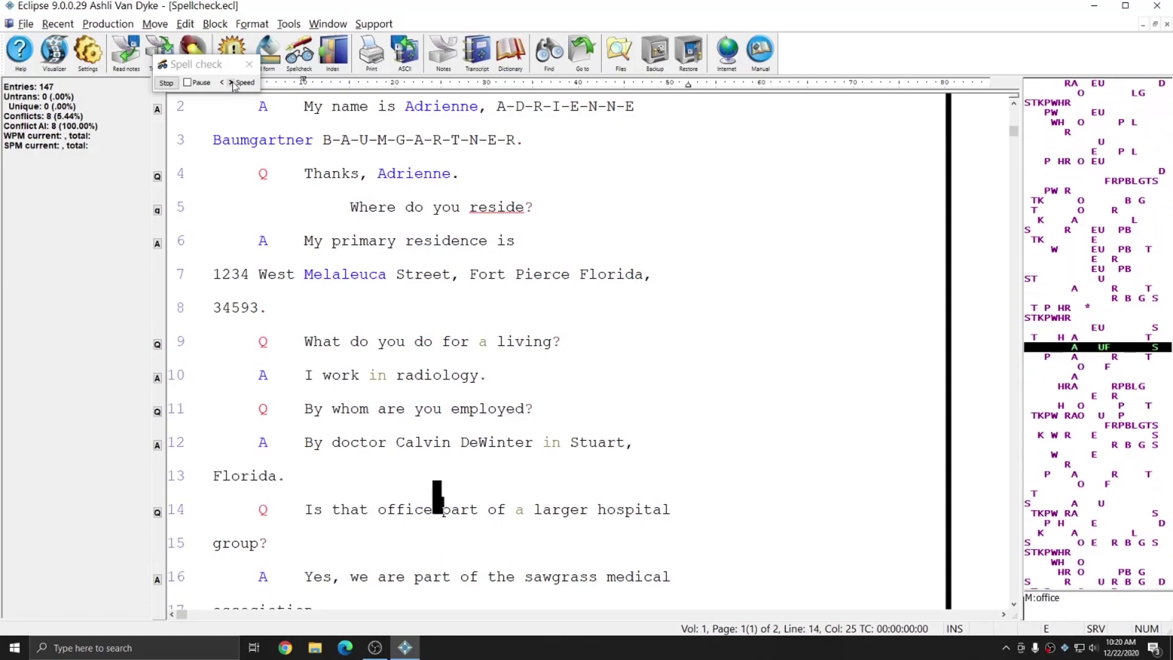
pyautogui.click(231, 83)
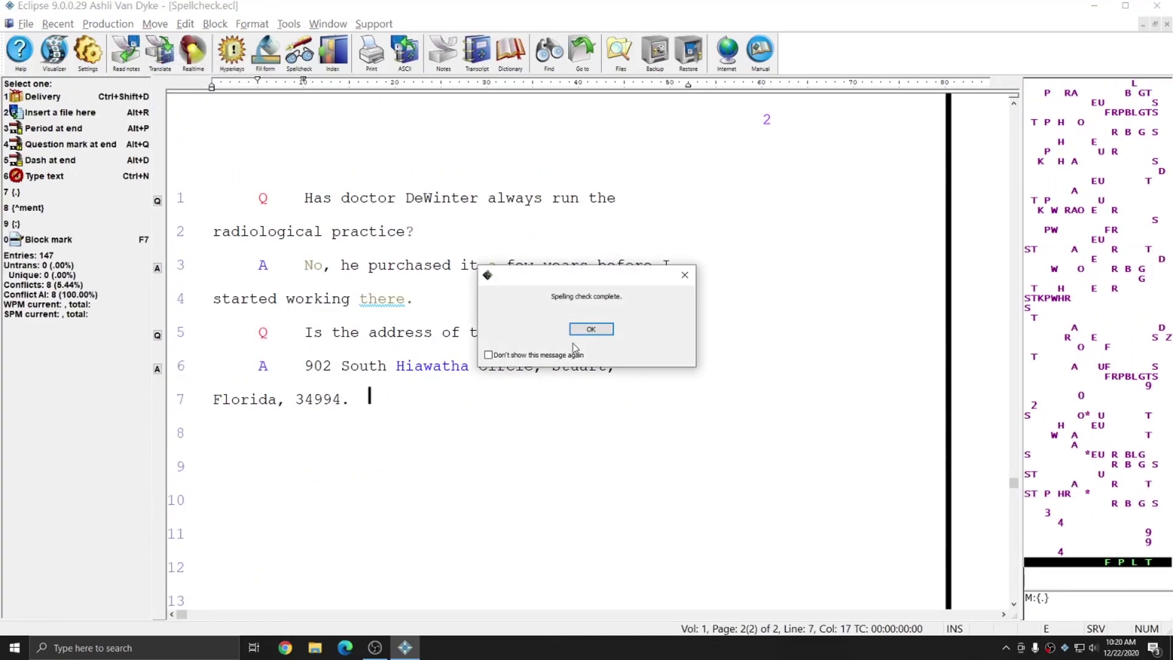
pyautogui.click(593, 331)
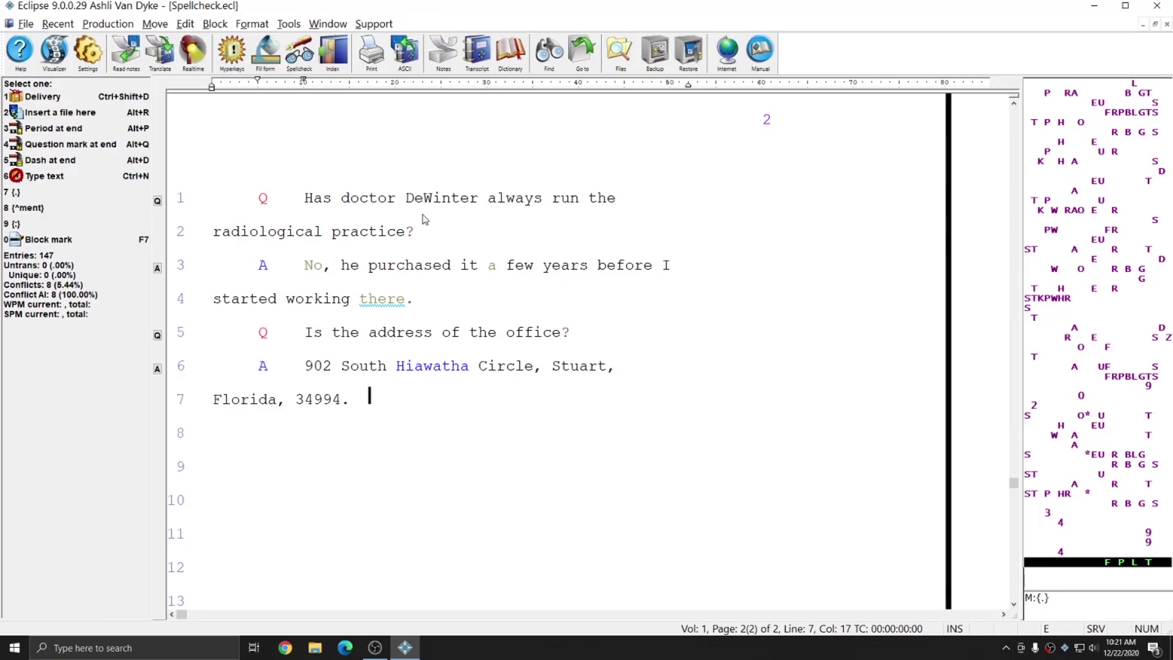
# Step: Purge the ignored words in the spelling checker options and save the user settings
pyautogui.hotkey('alt', 't')
pyautogui.press('u')
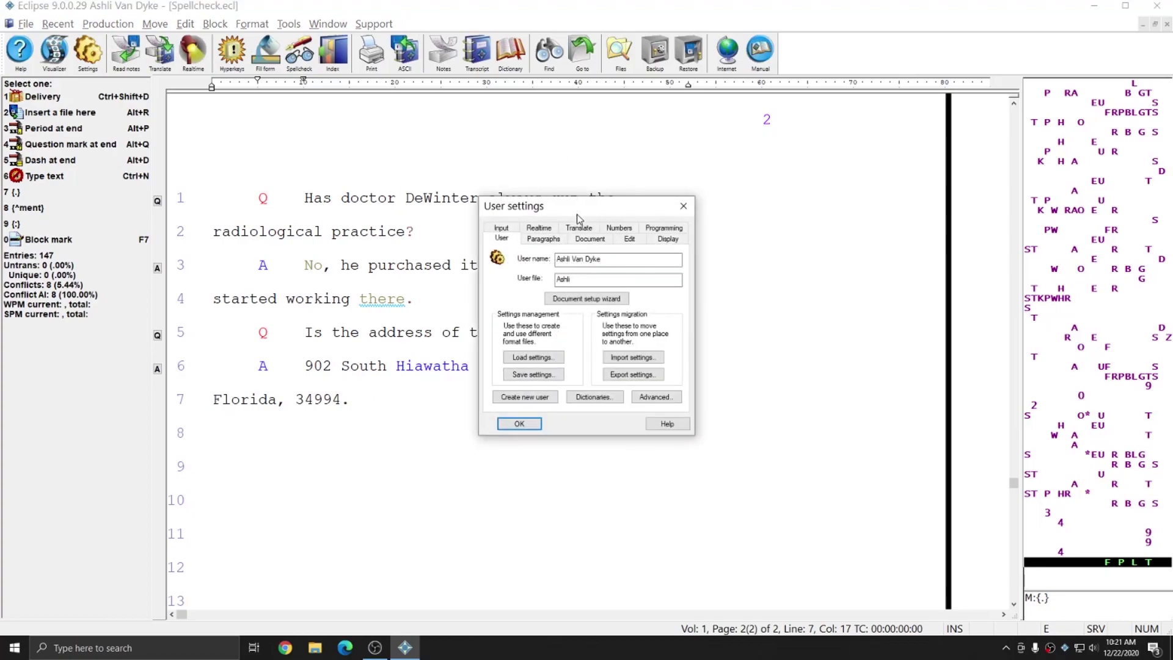
pyautogui.click(629, 238)
pyautogui.click(658, 254)
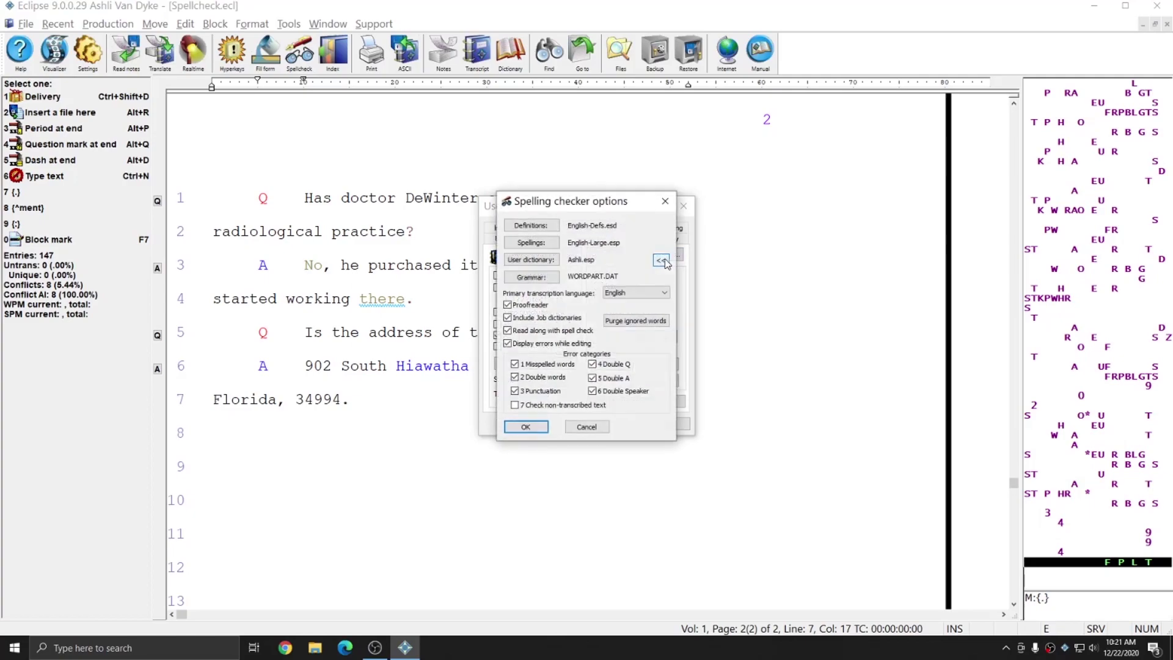
pyautogui.click(636, 323)
pyautogui.click(565, 330)
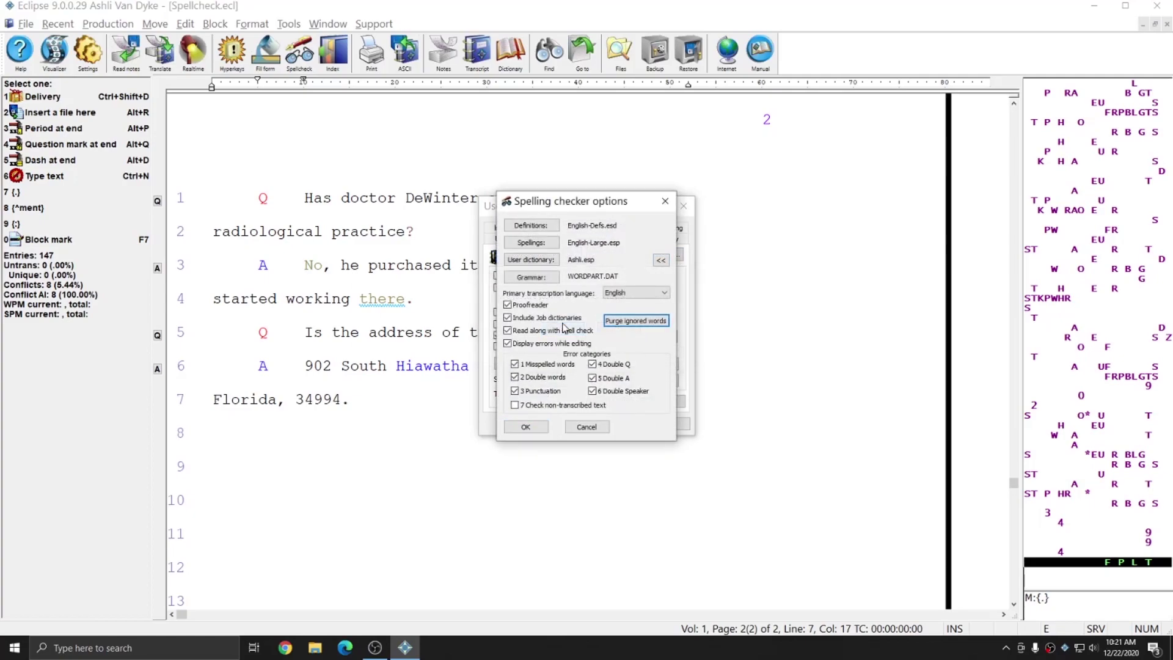
pyautogui.click(523, 427)
pyautogui.click(518, 424)
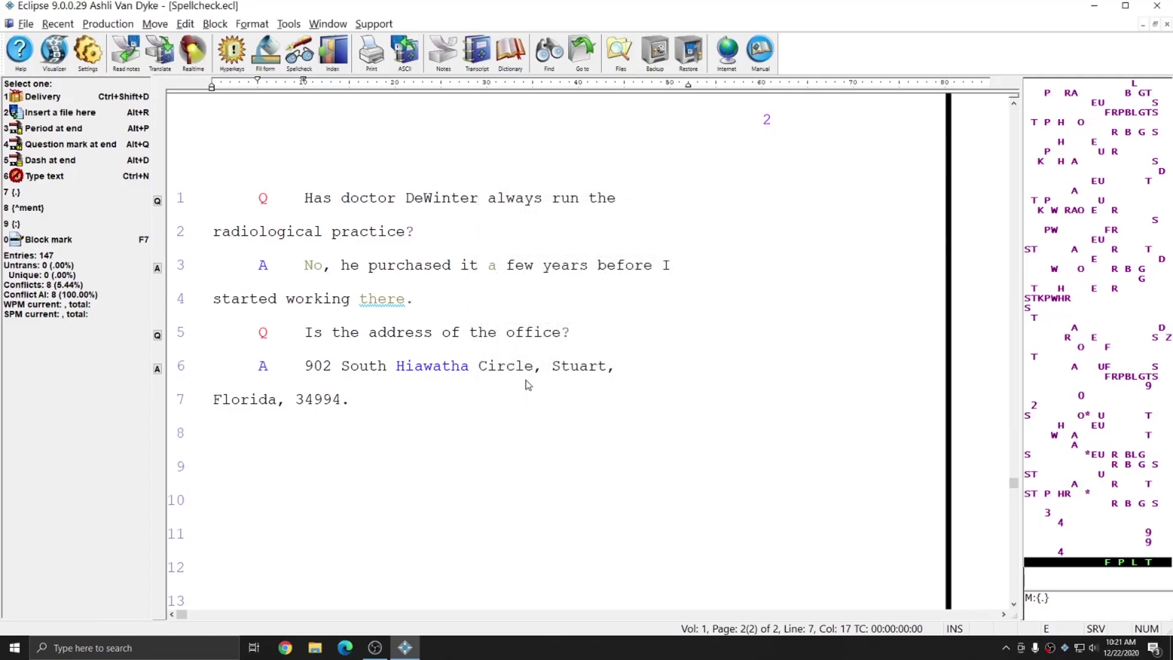
# Step: Close the transcript and Eclipse, relaunch v9 with the same user profile, and reopen Spellcheck.ecl at its beginning
pyautogui.hotkey('ctrl', 'F4')
pyautogui.hotkey('alt', 'F4')
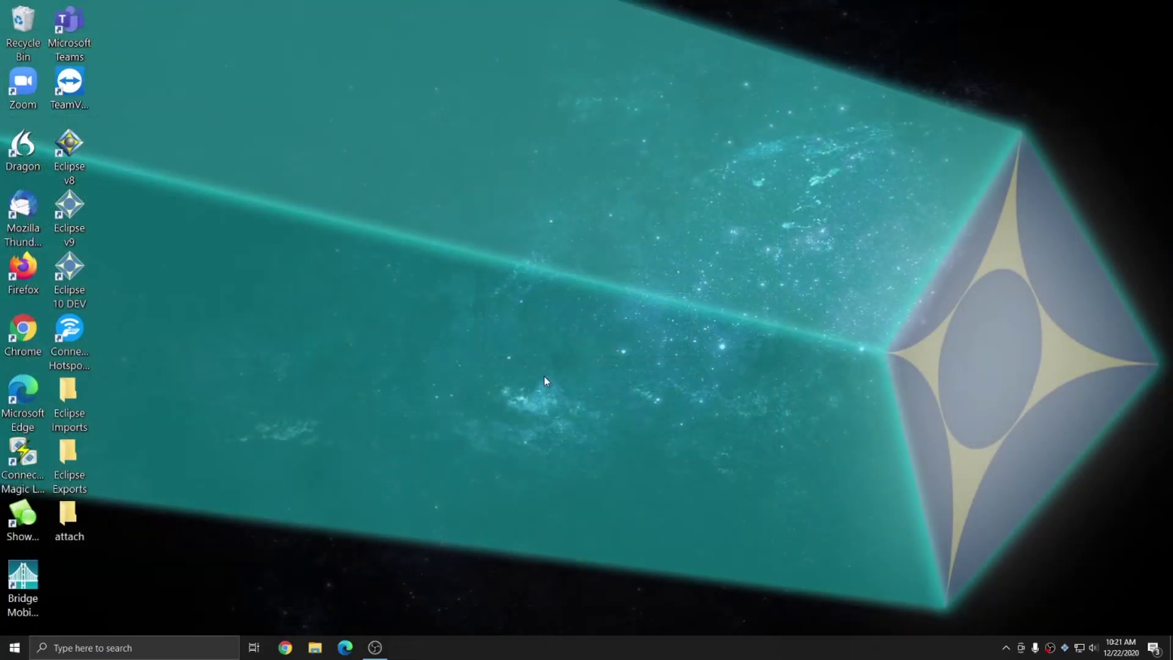
pyautogui.doubleClick(70, 214)
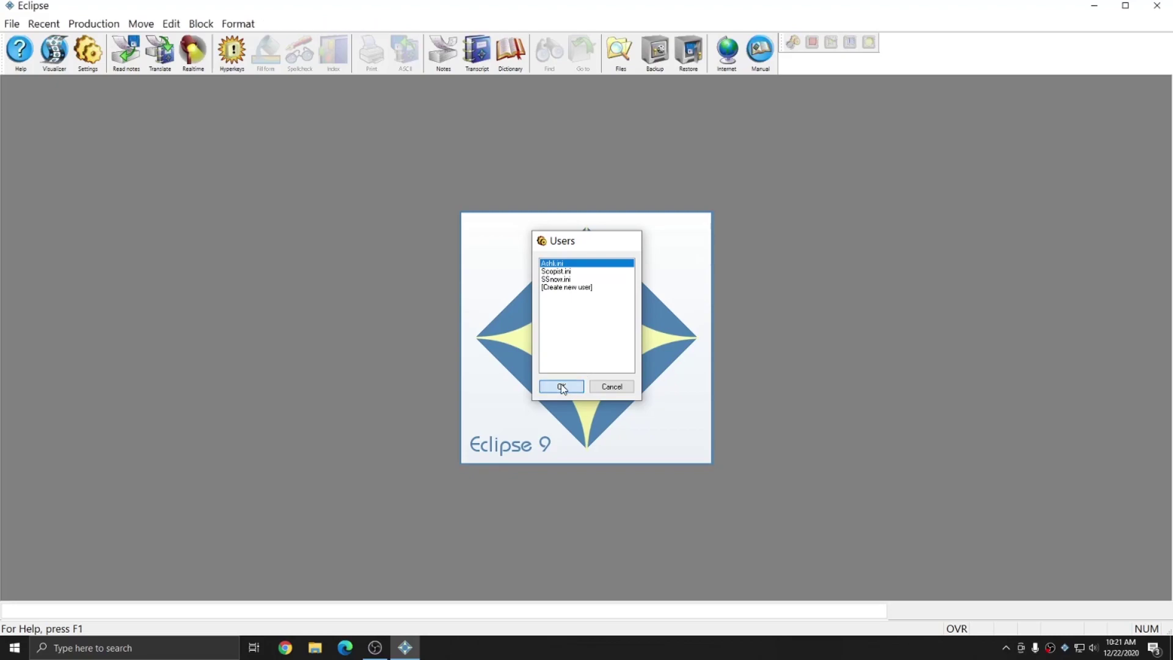
pyautogui.click(559, 386)
pyautogui.press('6')
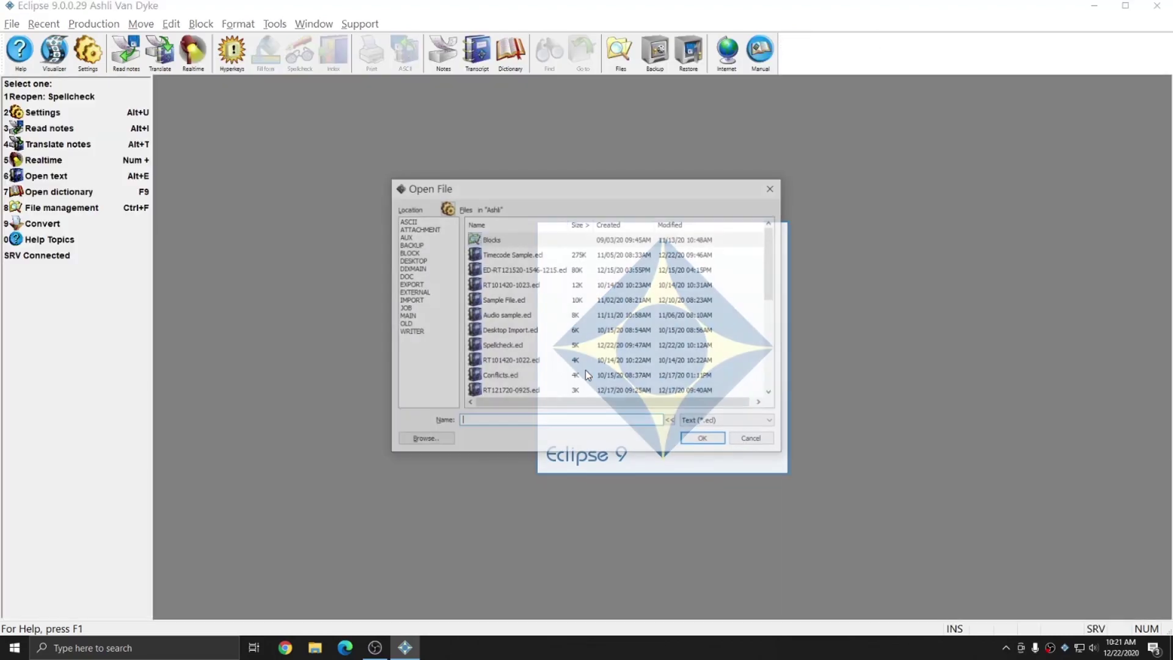
pyautogui.doubleClick(492, 254)
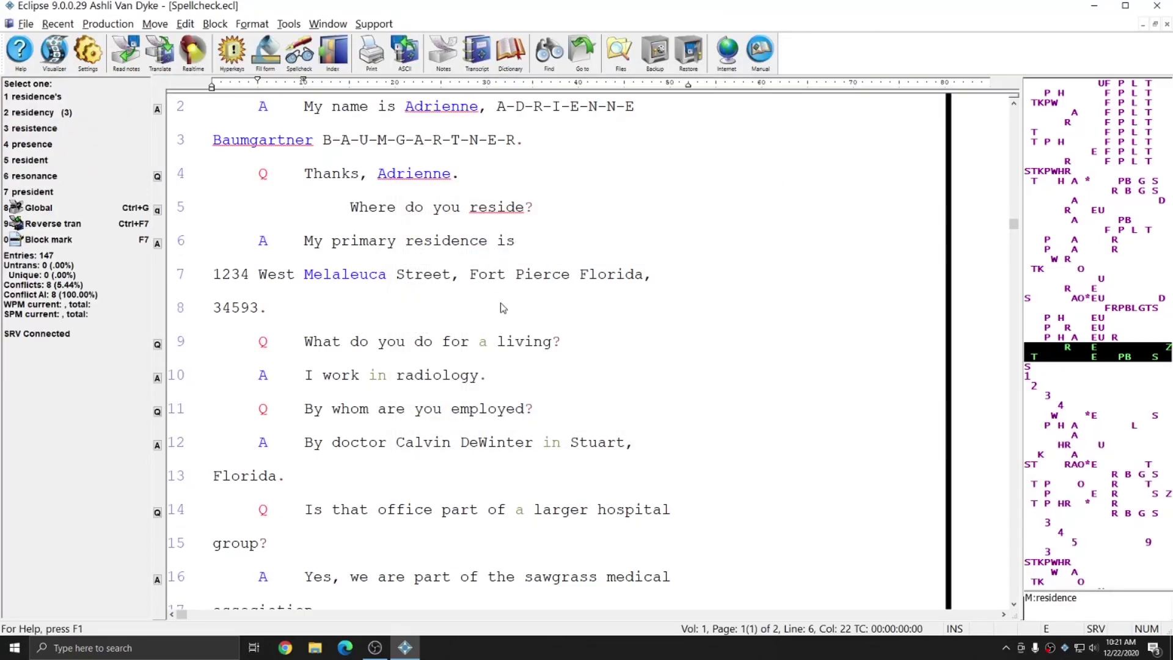
pyautogui.scroll(2, 503, 306)
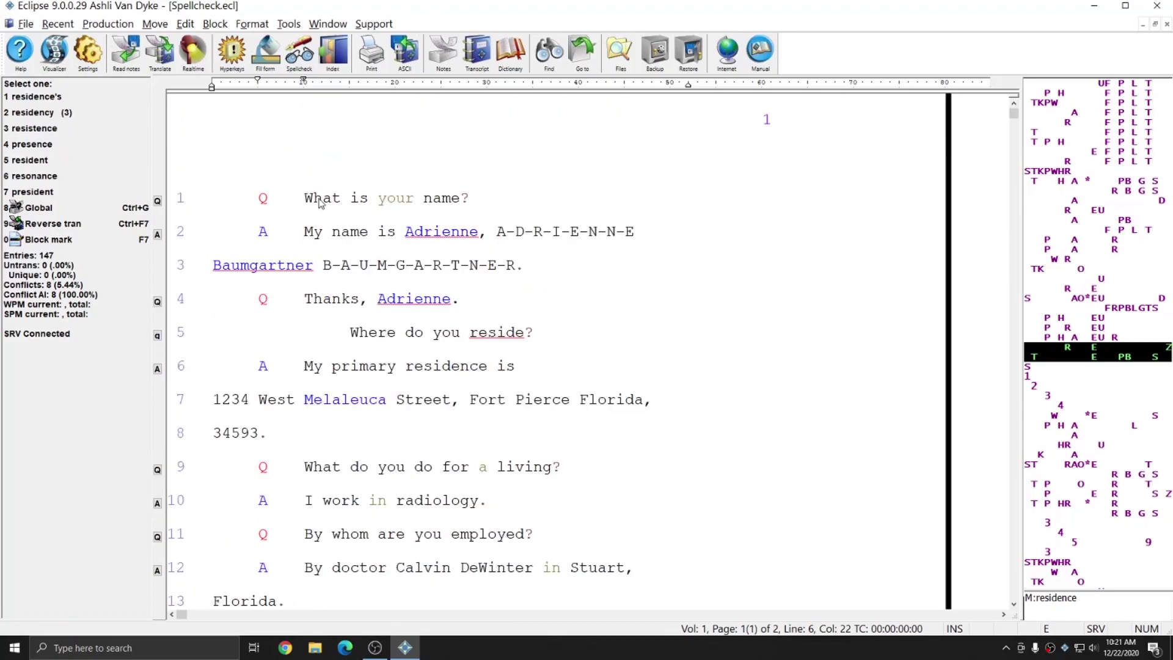
# Step: Examine individual words on page 1 of the transcript, including "Melaleuca" on line 7 and "sawgrass" on line 16
pyautogui.click(300, 218)
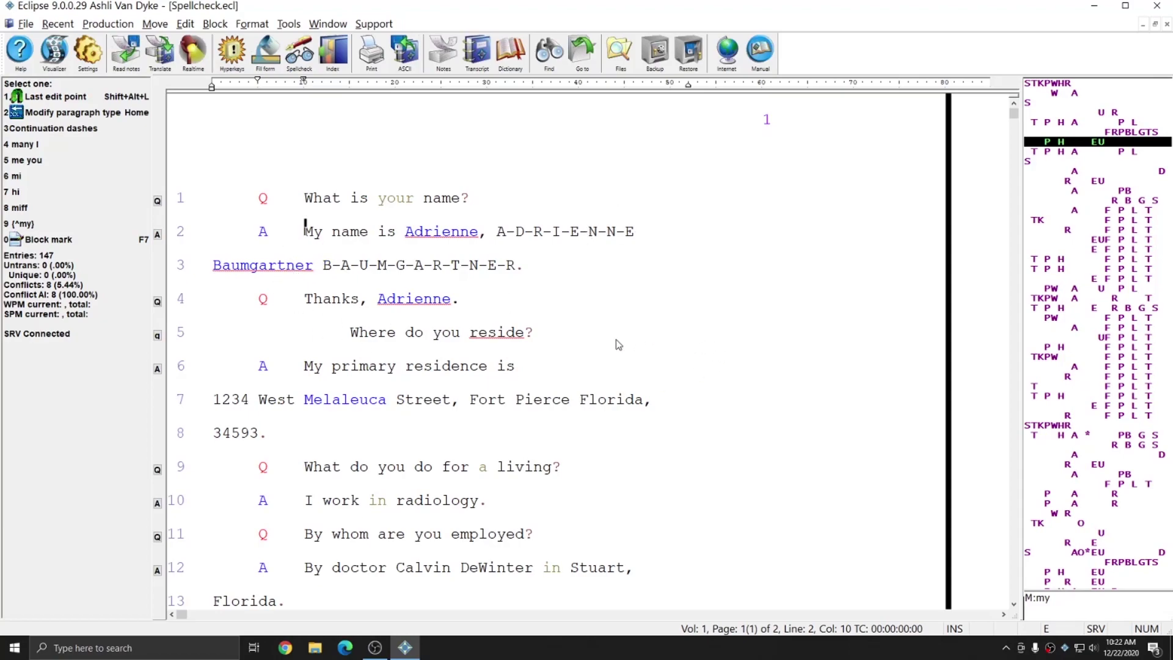
pyautogui.click(305, 399)
pyautogui.scroll(-2, 322, 403)
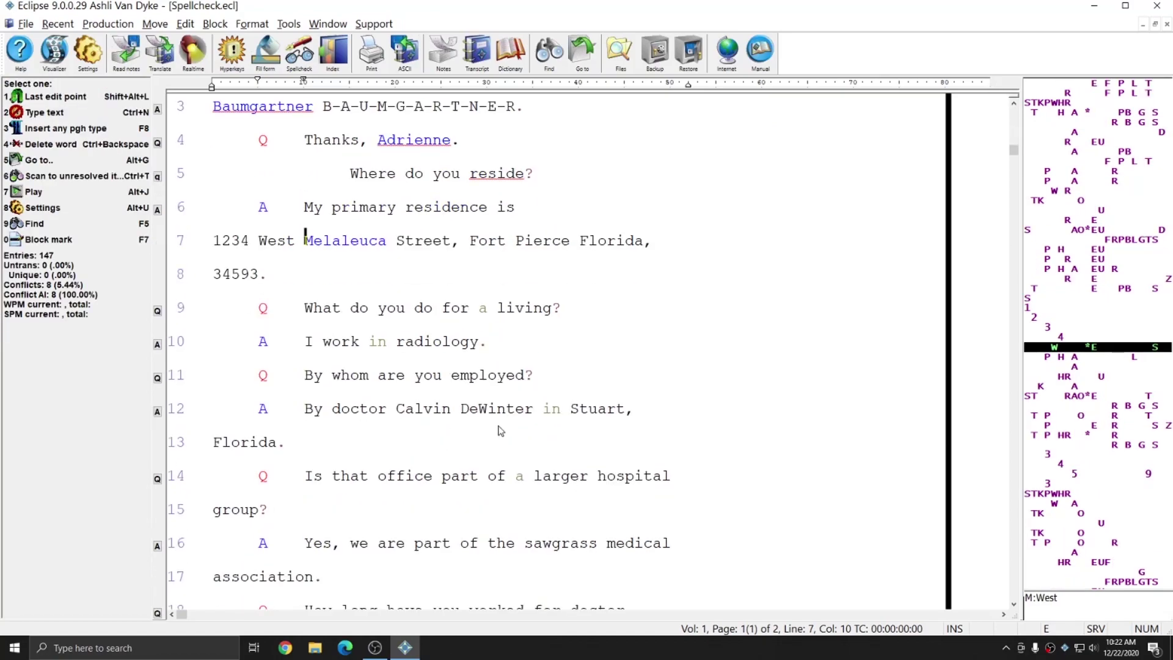
pyautogui.click(464, 409)
pyautogui.scroll(-1, 466, 413)
pyautogui.click(529, 507)
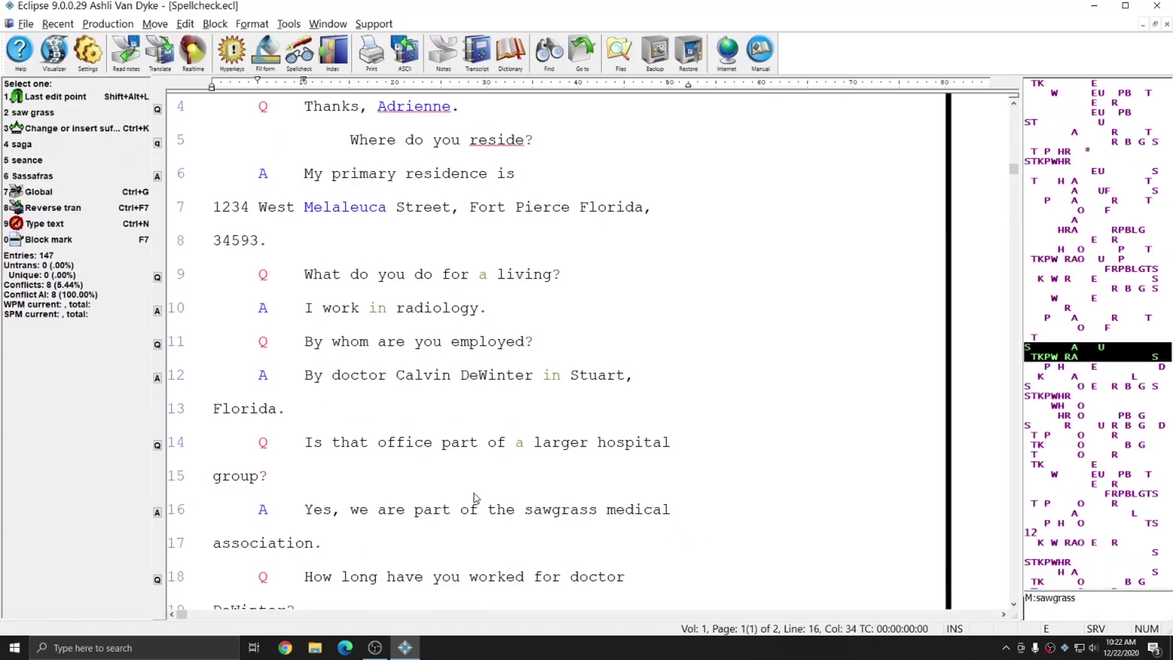
pyautogui.scroll(3, 466, 484)
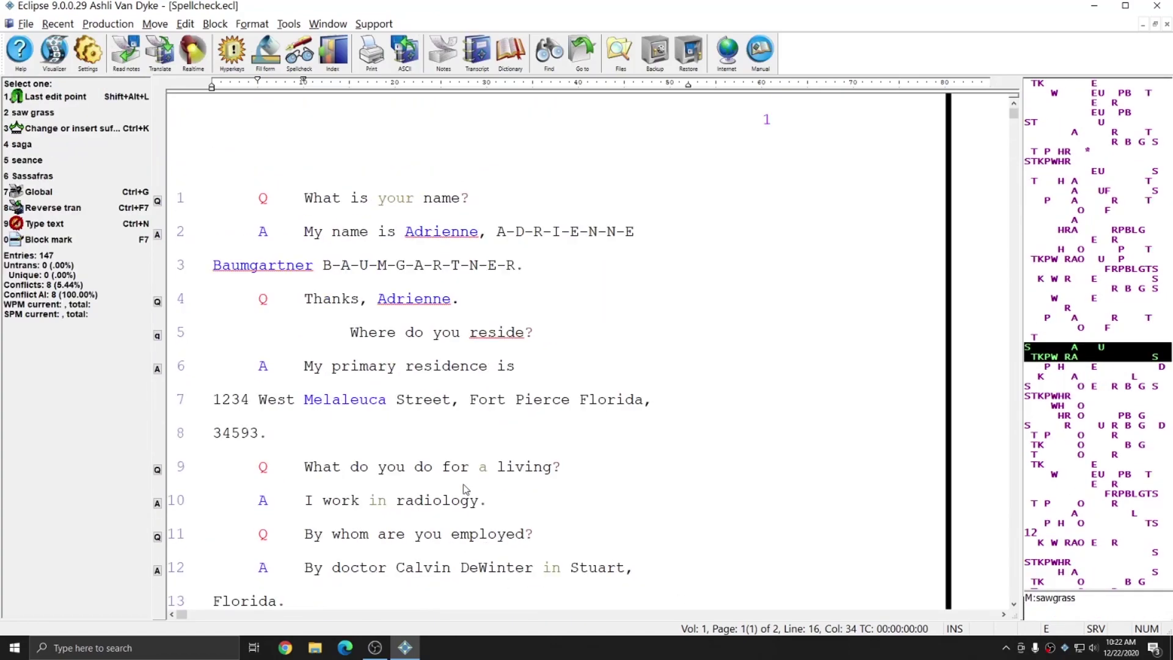
pyautogui.scroll(-3, 465, 489)
# Step: Check the spelling of "radiology" on line 10, view its definition, and dismiss the spelling alternatives
pyautogui.click(463, 353)
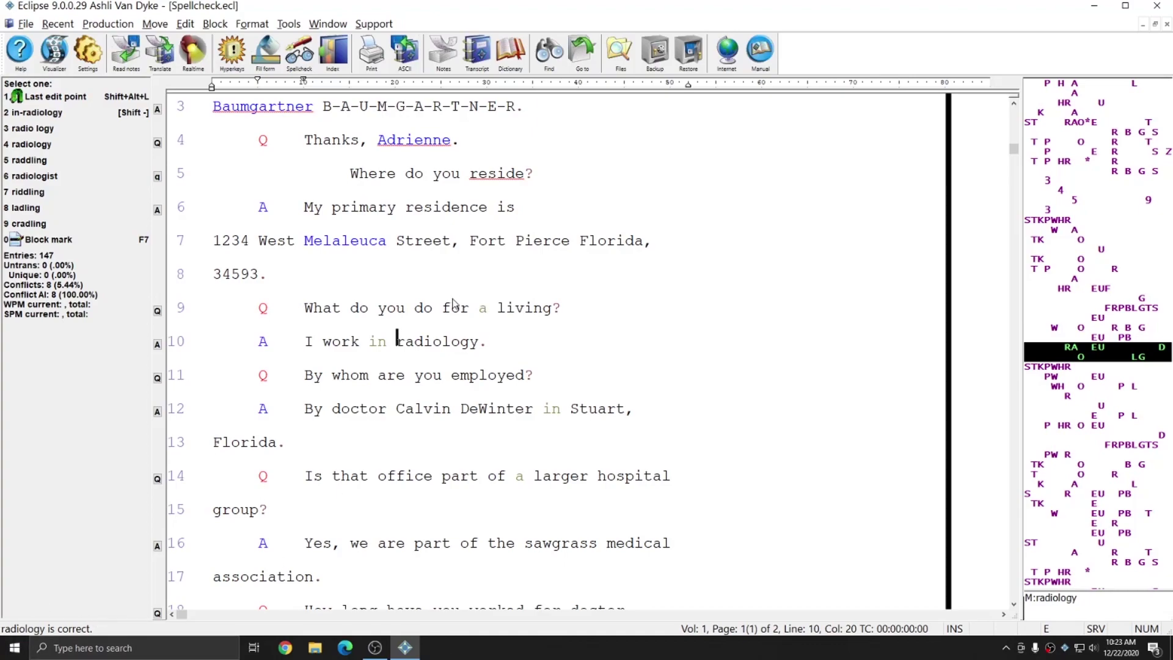
pyautogui.hotkey('ctrl', 'F7')
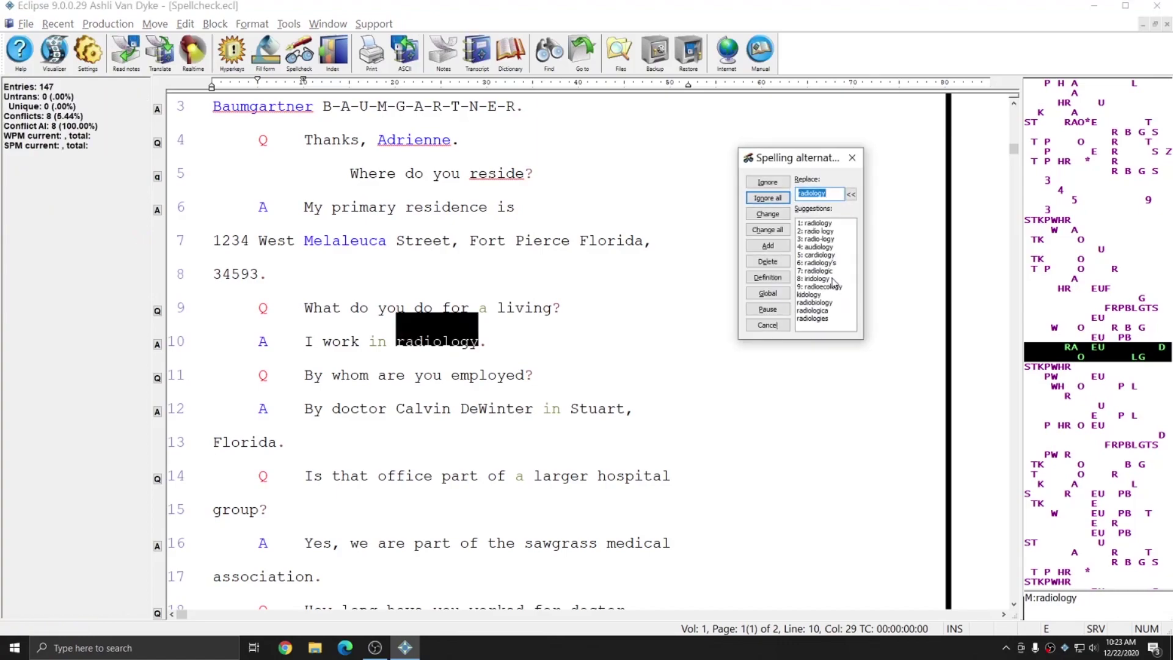
pyautogui.click(768, 279)
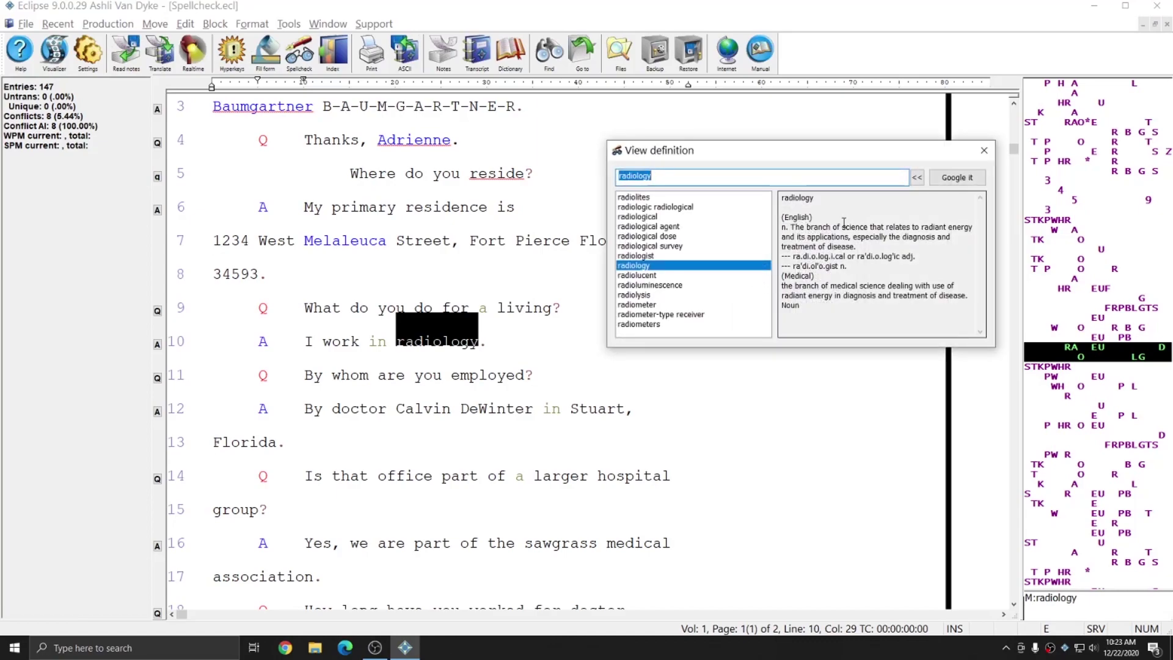
pyautogui.press('Escape')
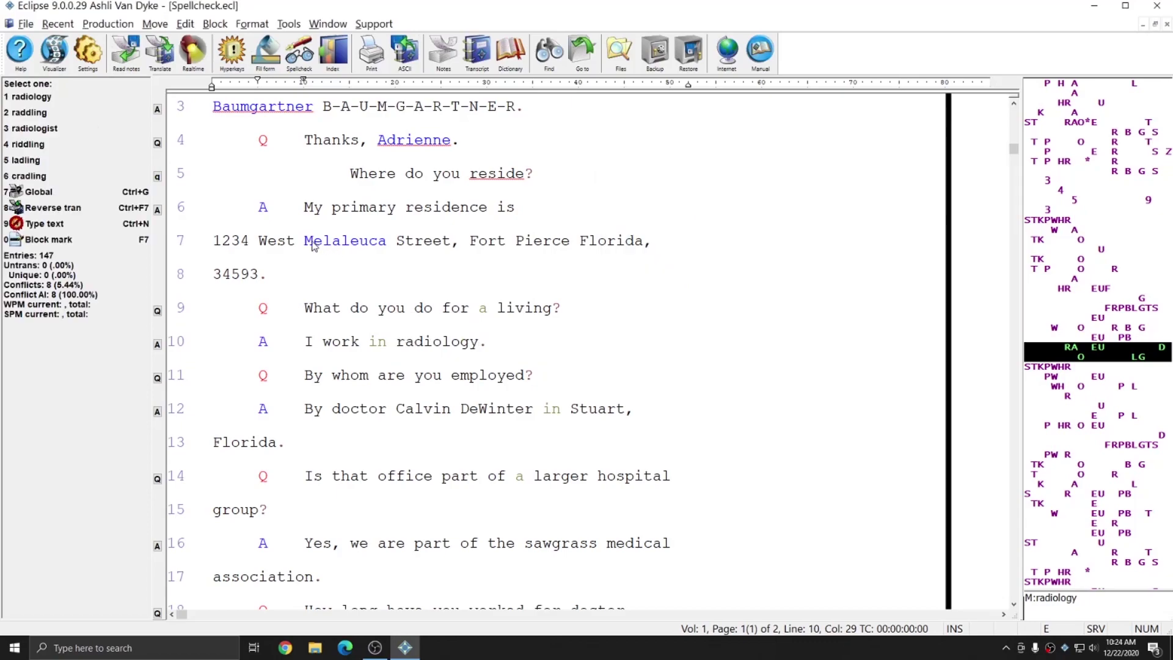
pyautogui.click(309, 244)
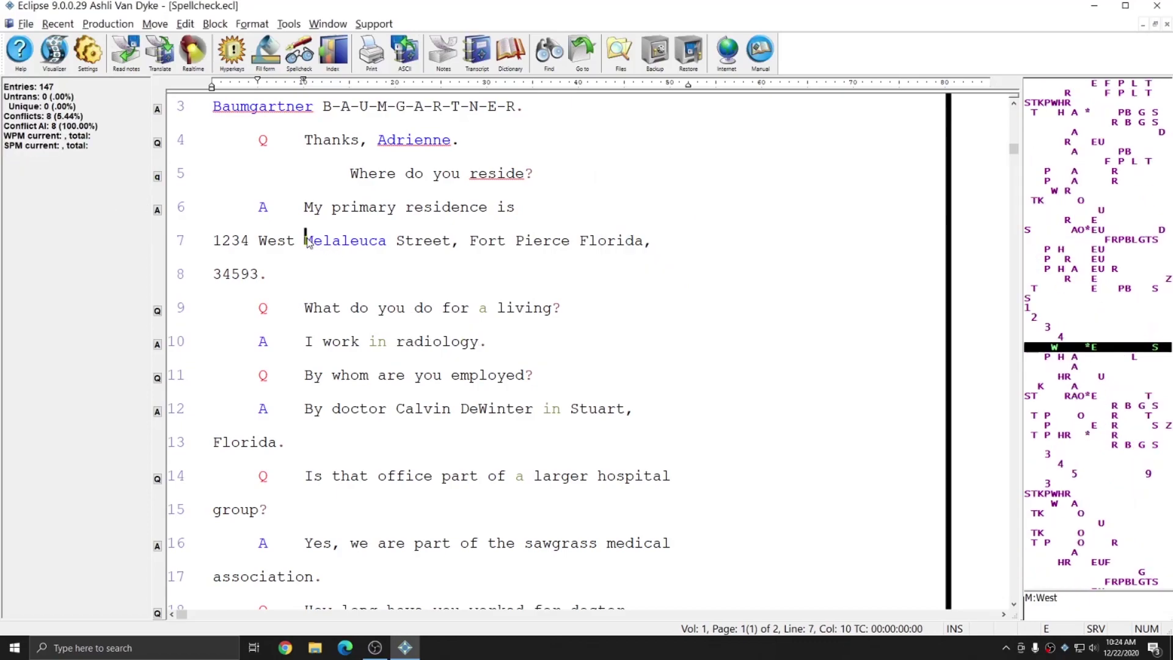
pyautogui.hotkey('shift', 'Right')
pyautogui.hotkey('shift', 'Right')
pyautogui.hotkey('shift', 'Right')
pyautogui.hotkey('shift', 'Right')
pyautogui.hotkey('shift', 'Right')
pyautogui.hotkey('shift', 'Right')
pyautogui.hotkey('shift', 'Right')
pyautogui.hotkey('shift', 'Right')
pyautogui.hotkey('shift', 'Right')
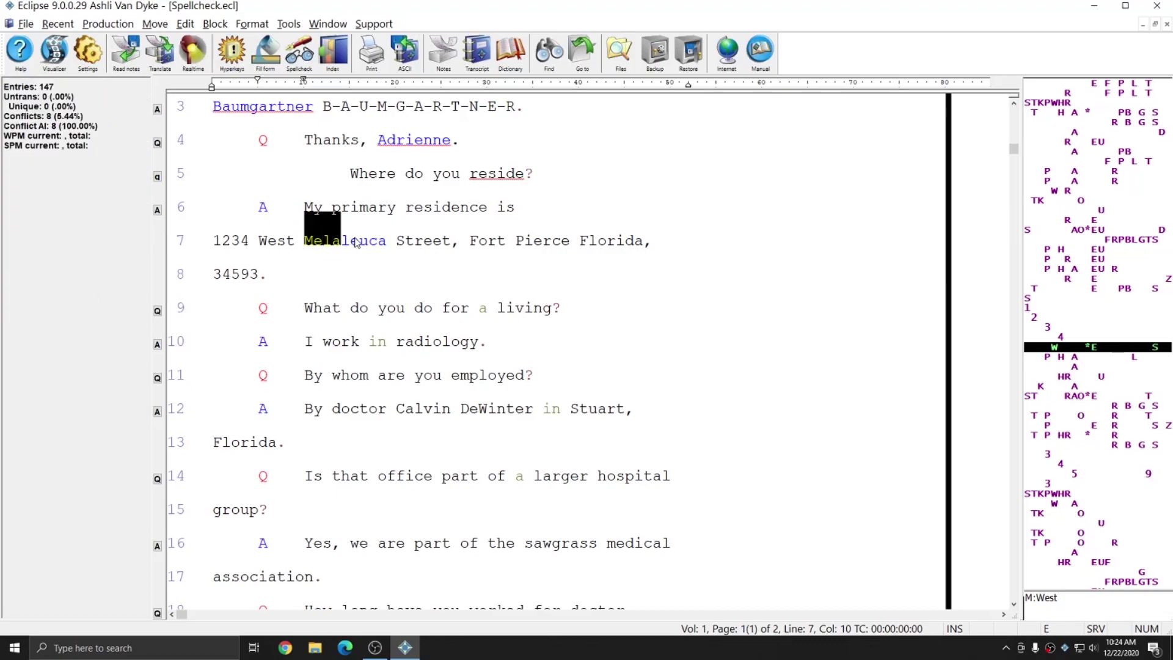
pyautogui.press('Left')
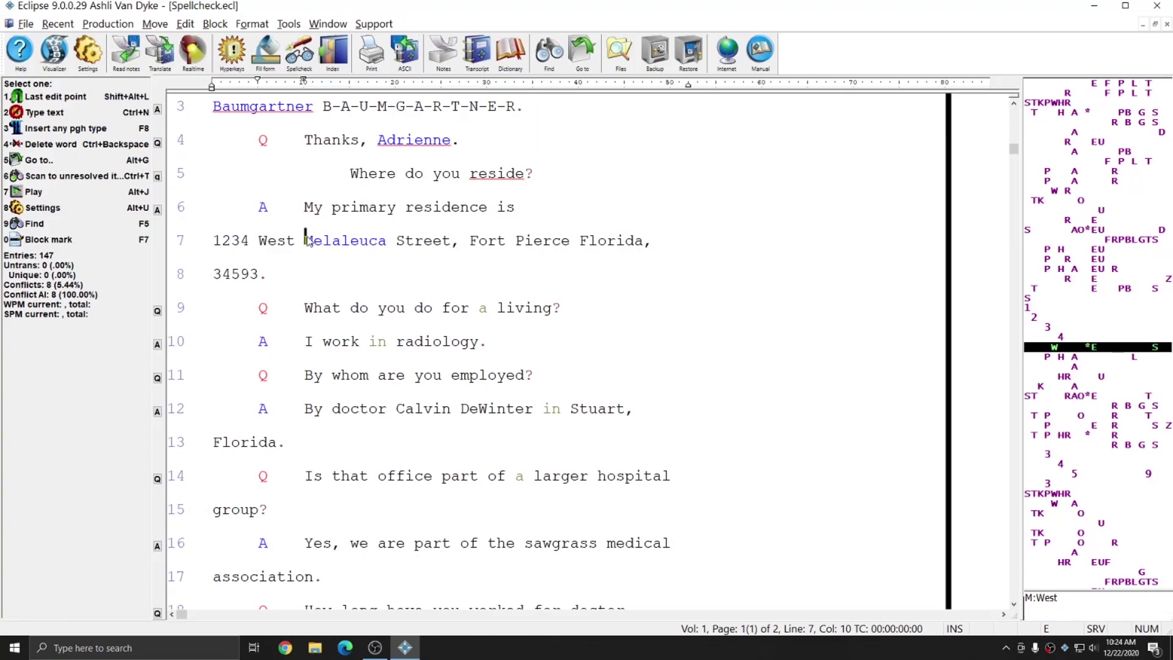
# Step: Look up the definition of "Melaleuca" on line 7 from its spelling alternatives, search it on Google, and close the browser
pyautogui.doubleClick(309, 241)
pyautogui.click(763, 280)
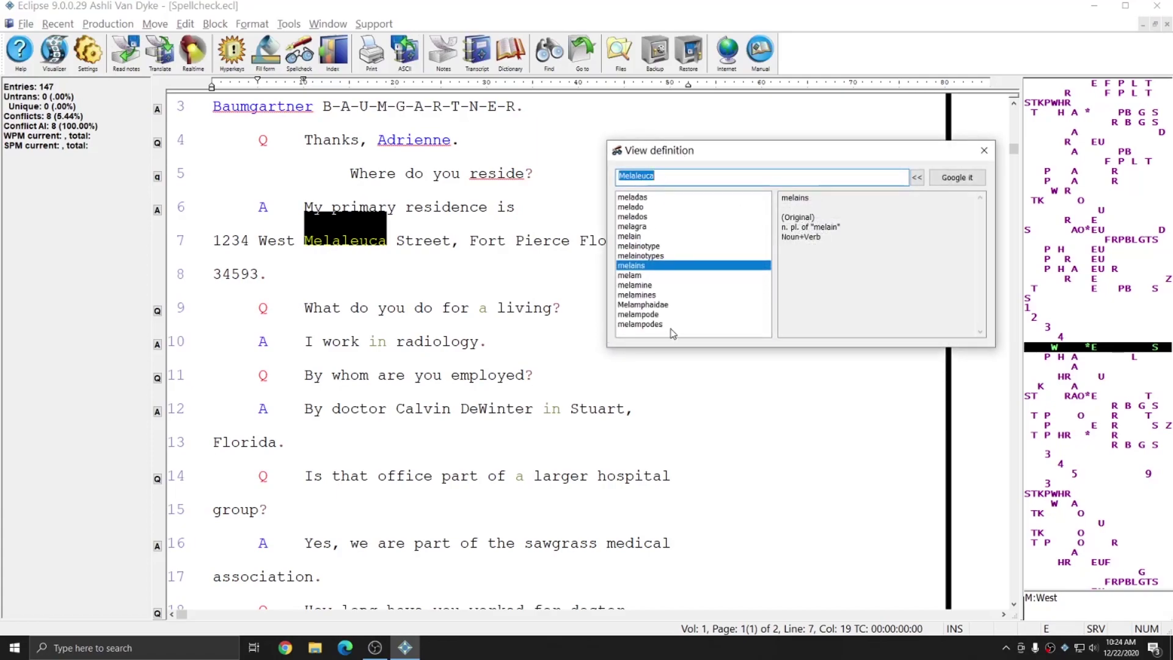
pyautogui.click(958, 178)
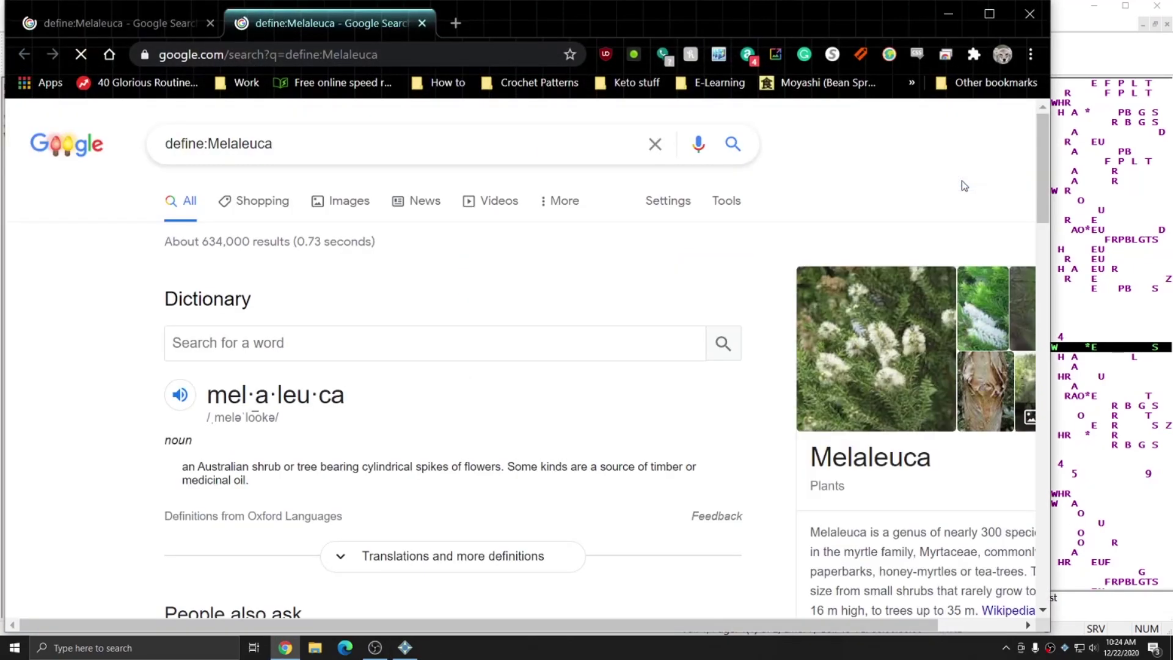
pyautogui.scroll(-1, 352, 378)
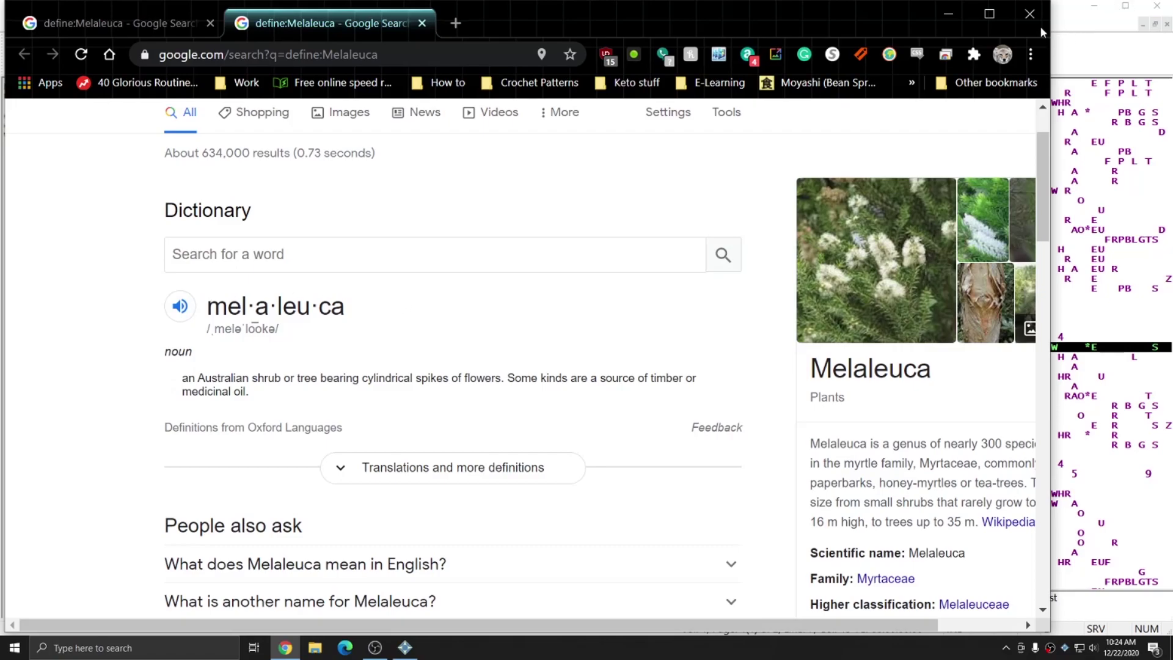
pyautogui.click(1030, 12)
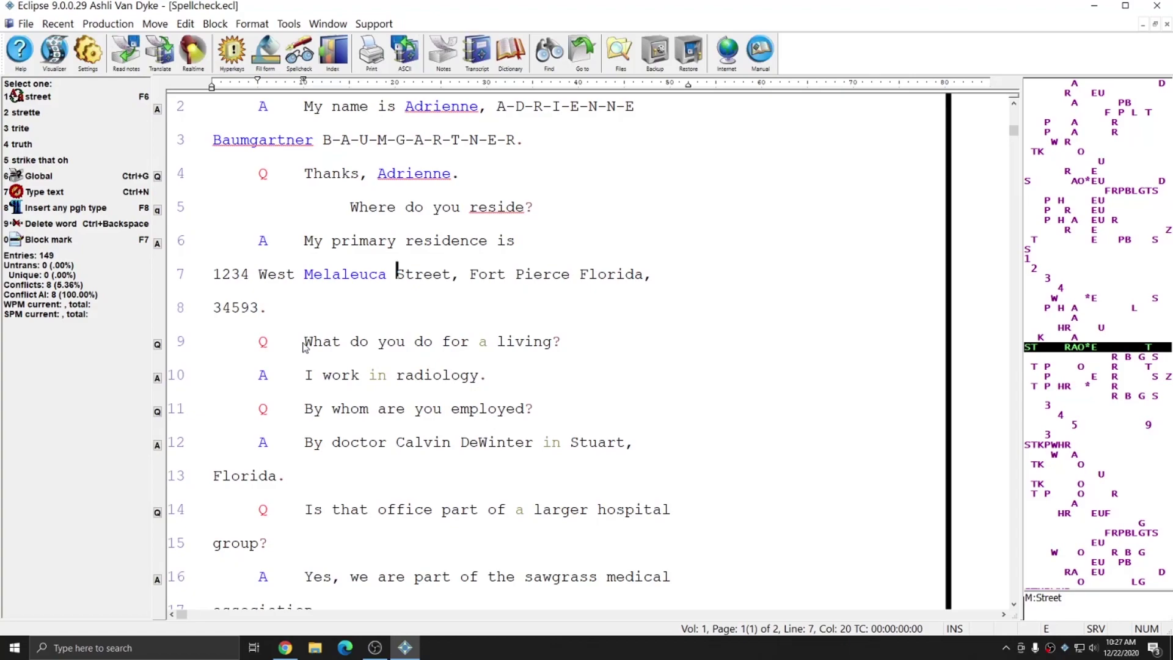
# Step: Mark "Roof lines" at the end of the transcript and check whether it can be spelled as one word
pyautogui.press('1')
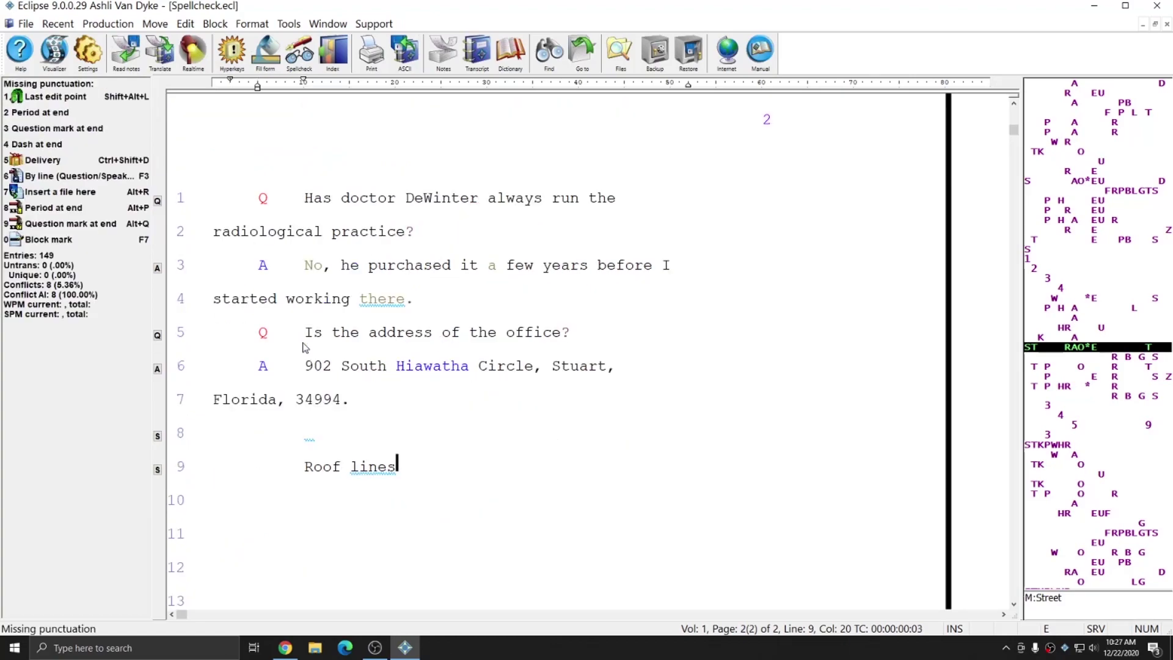
pyautogui.click(303, 472)
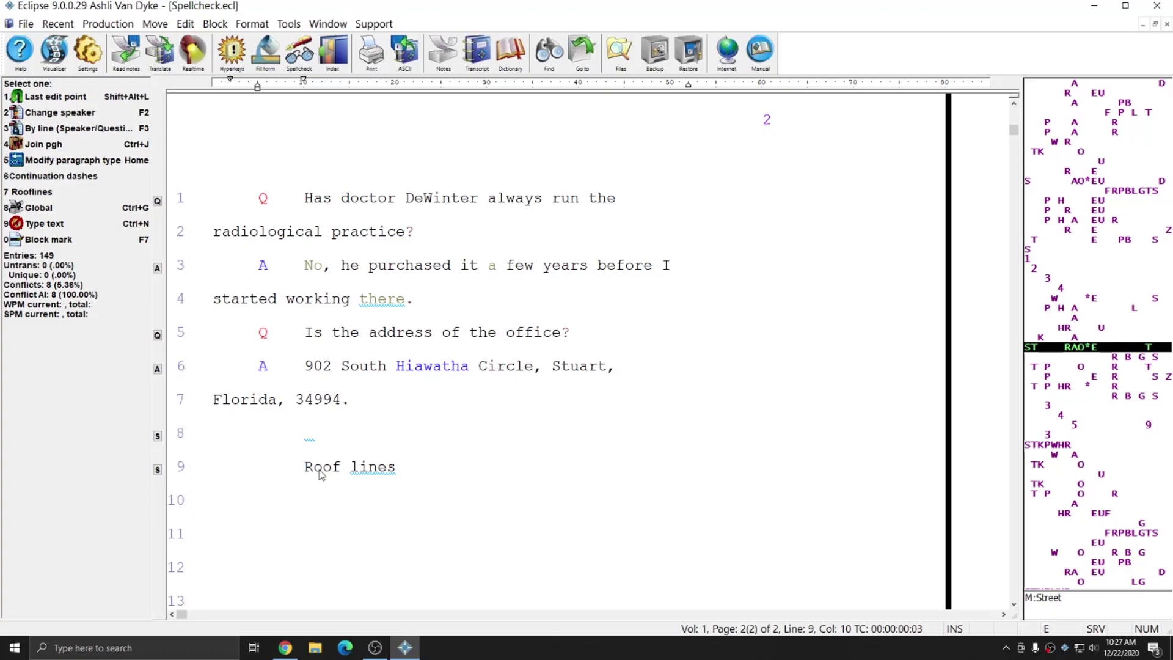
pyautogui.doubleClick(320, 471)
pyautogui.press('F7')
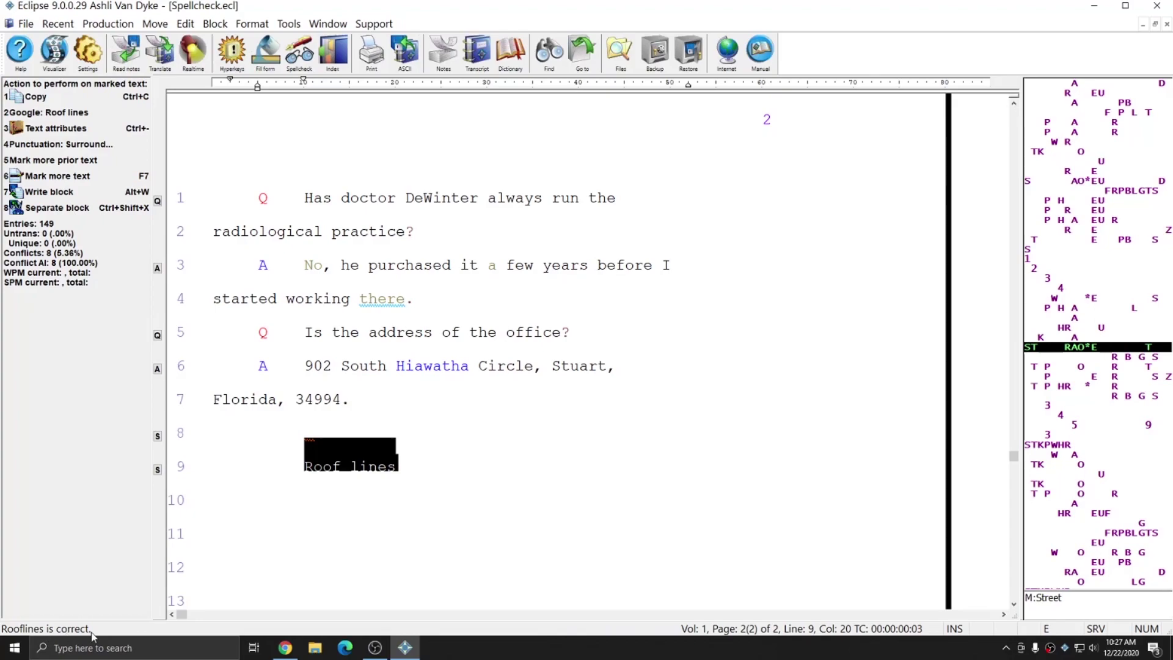
# Step: Join "Roof lines" on page 2, line 9 into the single word "Rooflines"
pyautogui.click(344, 466)
pyautogui.press('Delete')
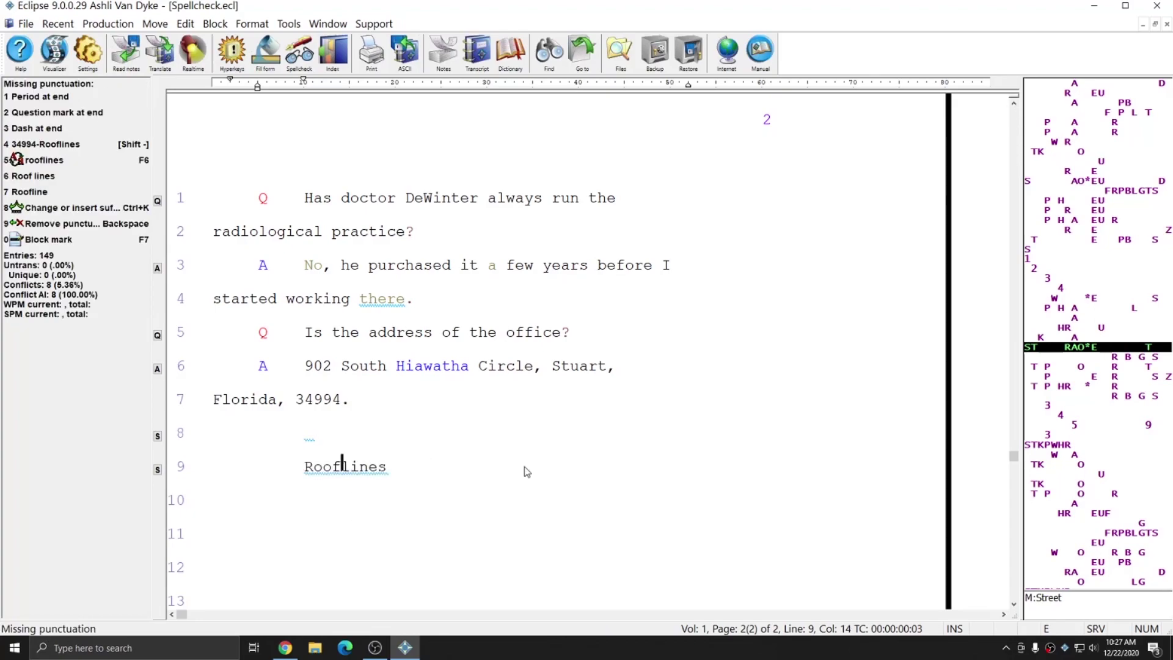
pyautogui.press('End')
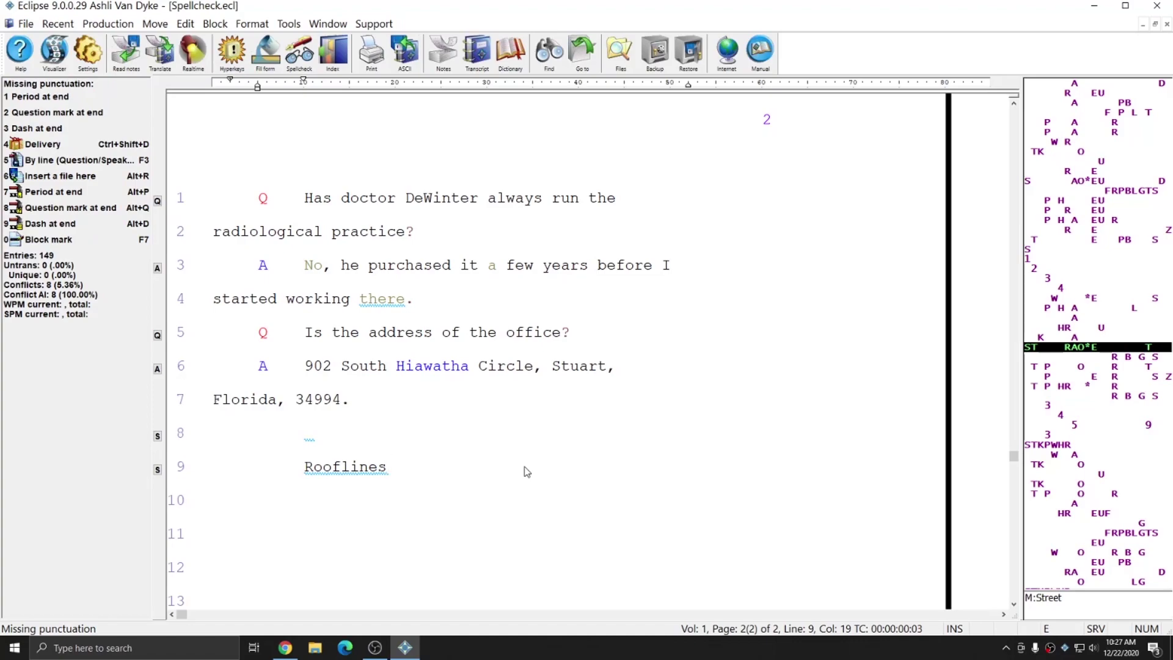